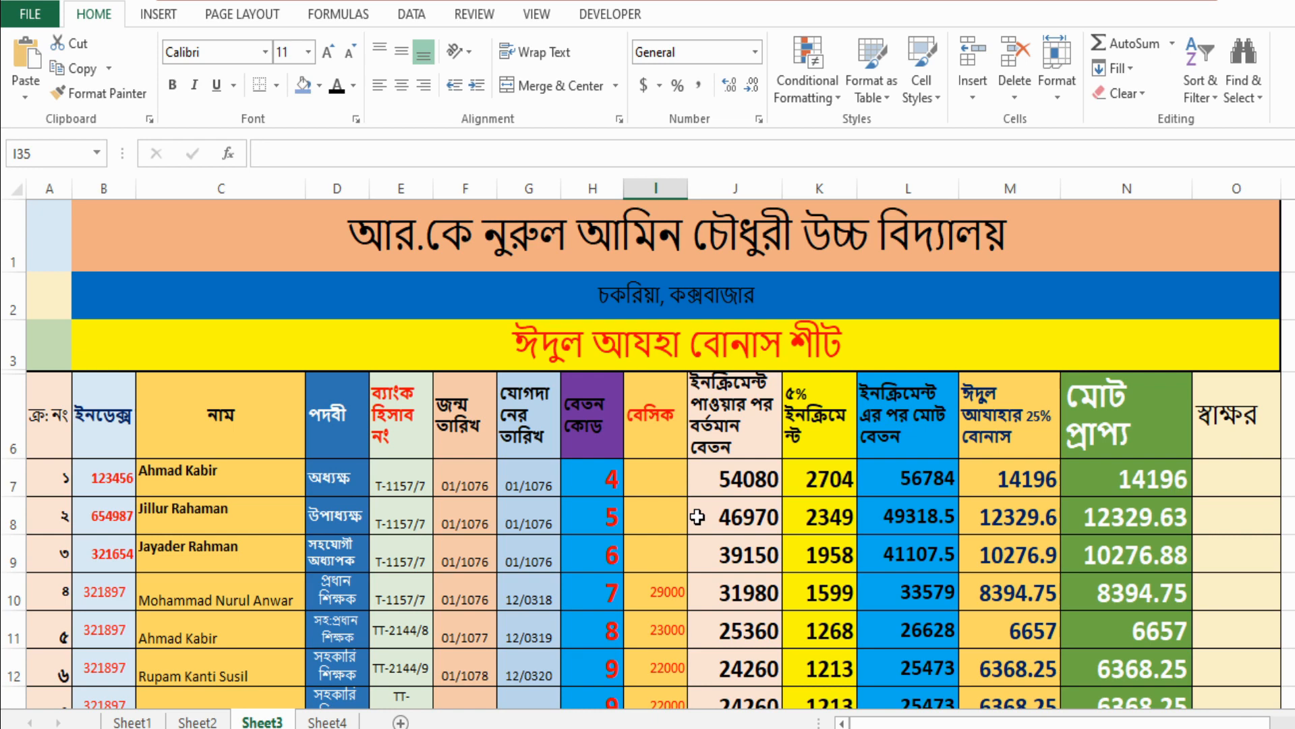
Clear the calculated increment, salary, bonus and total values in K8:N26, keeping the first staff row's formulas
scroll(816, 540, down, 3)
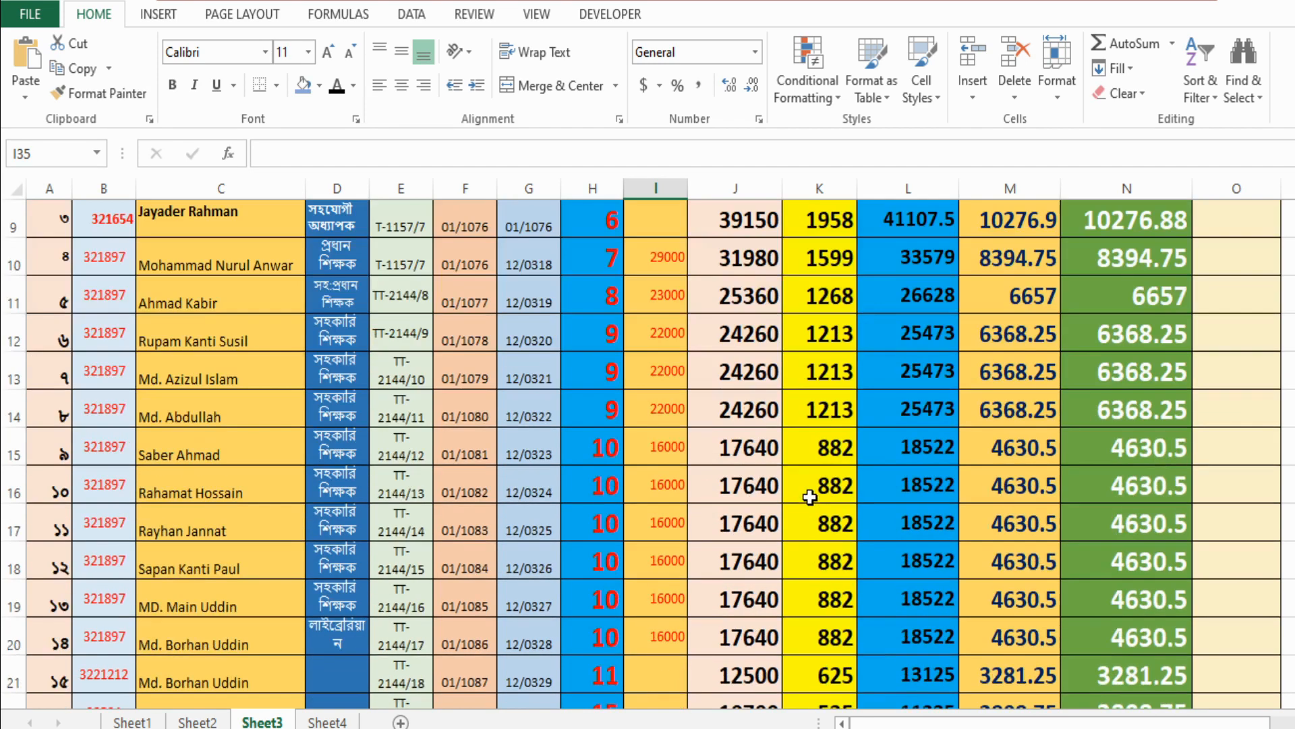
scroll(816, 541, up, 3)
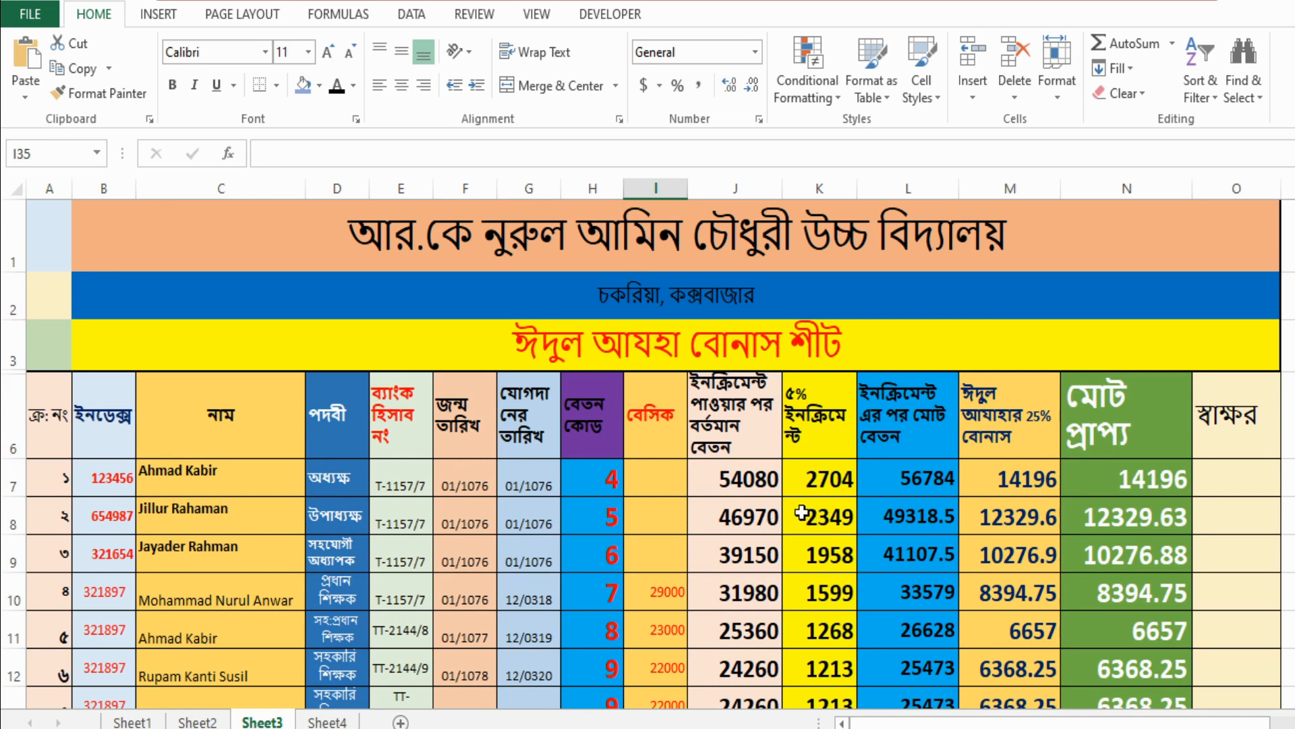
drag(802, 514, 1127, 642)
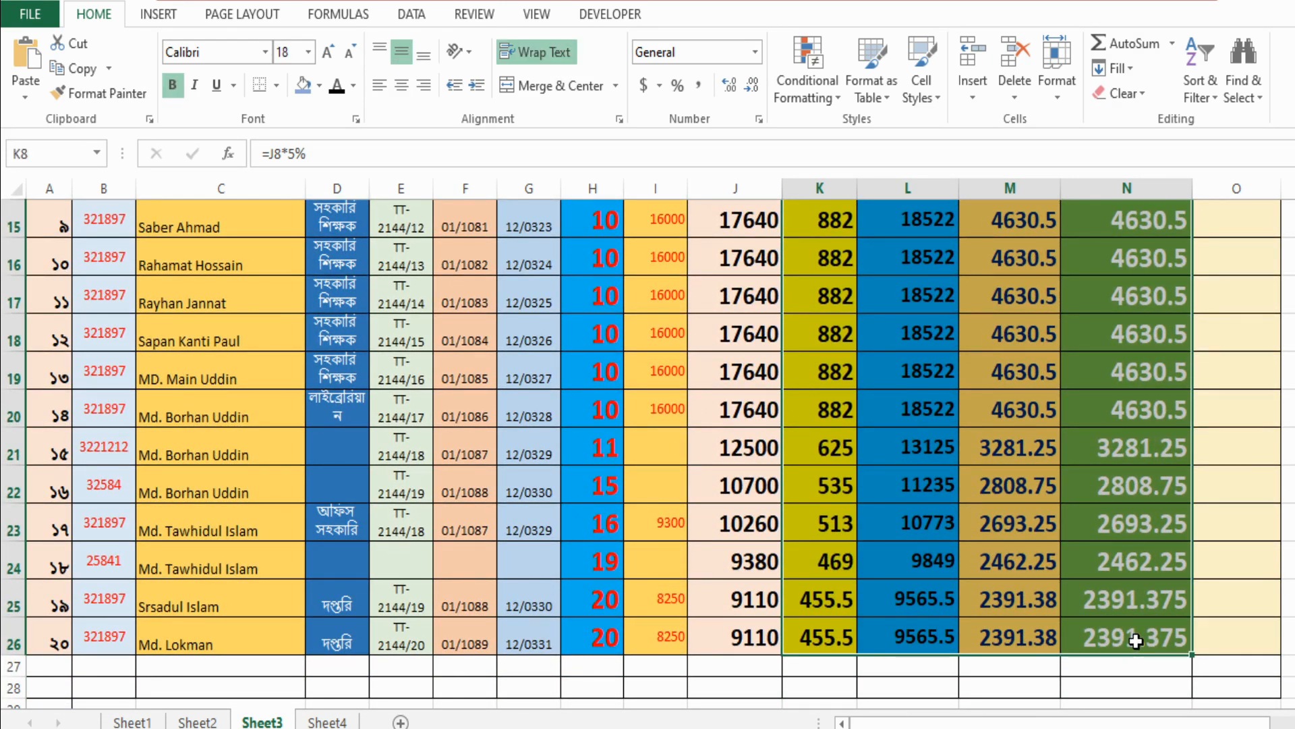
scroll(1135, 640, up, 4)
key(Delete)
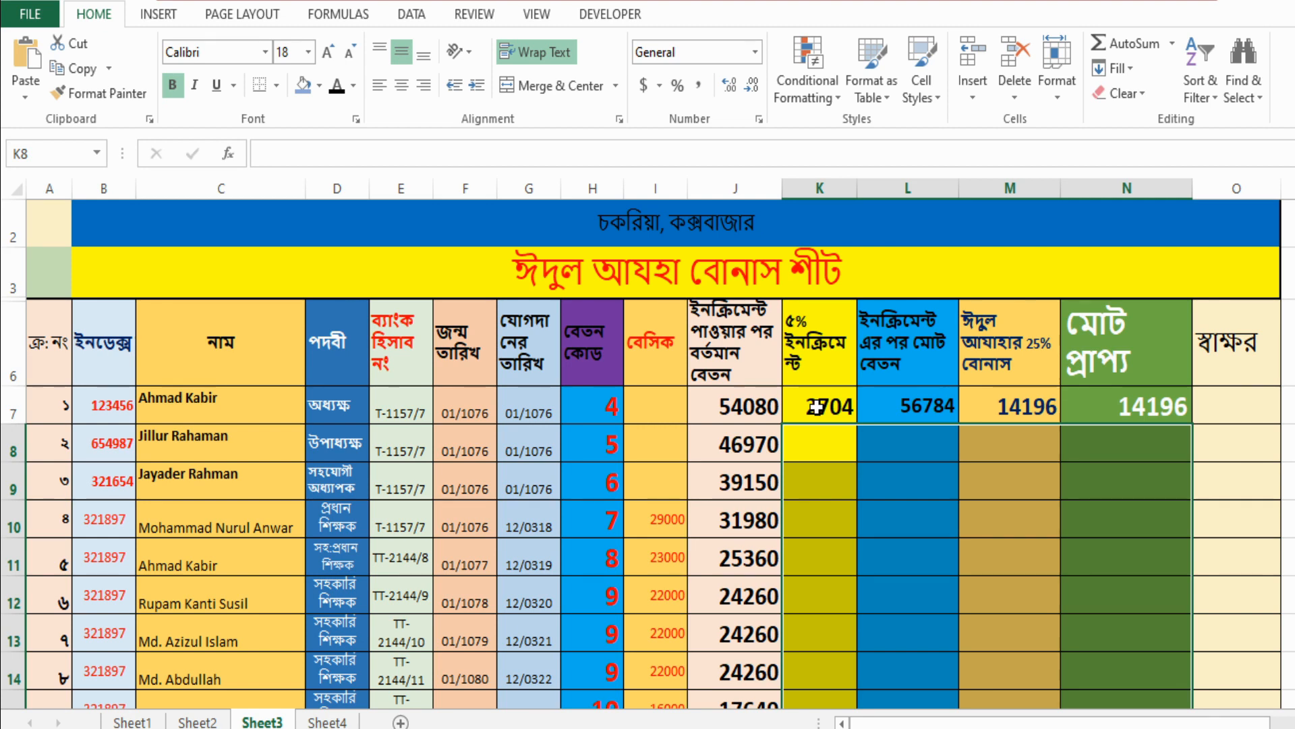
Review the bonus sheet's title rows, column headings, staff details, pay codes and current salary column
scroll(589, 480, up, 1)
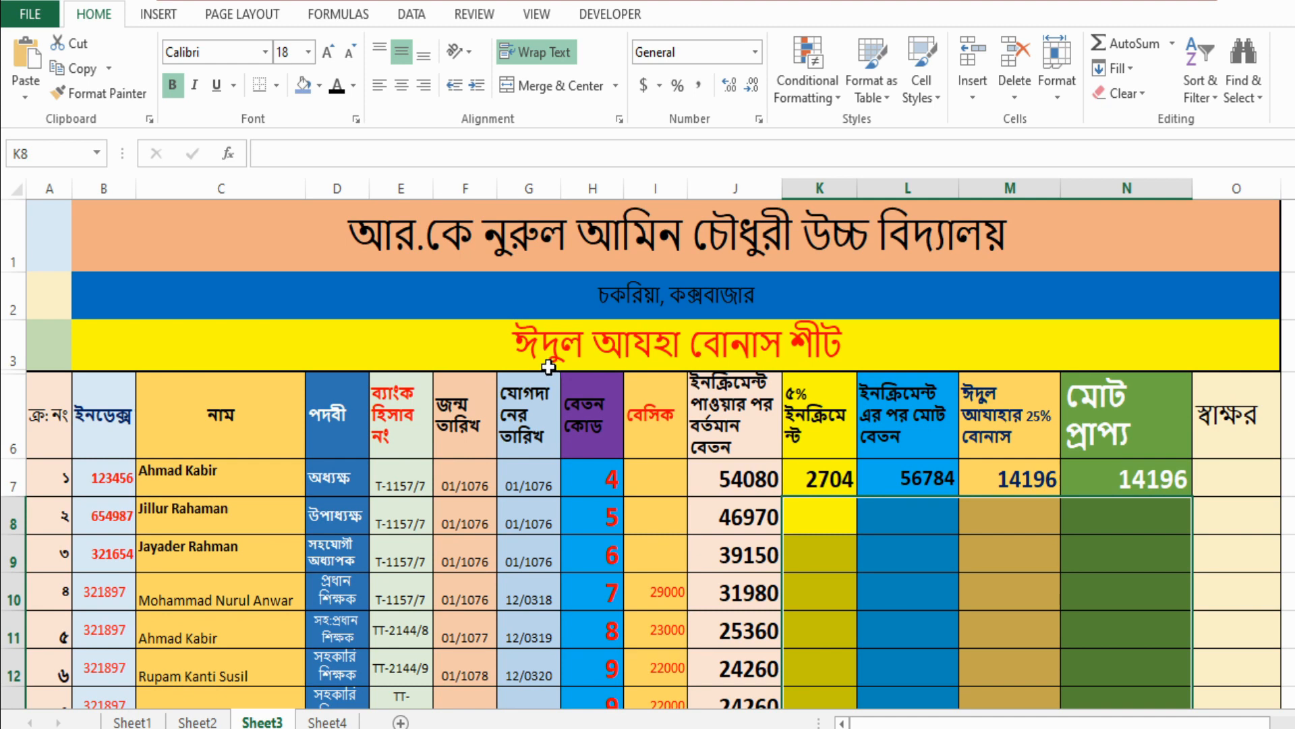
scroll(546, 368, down, 1)
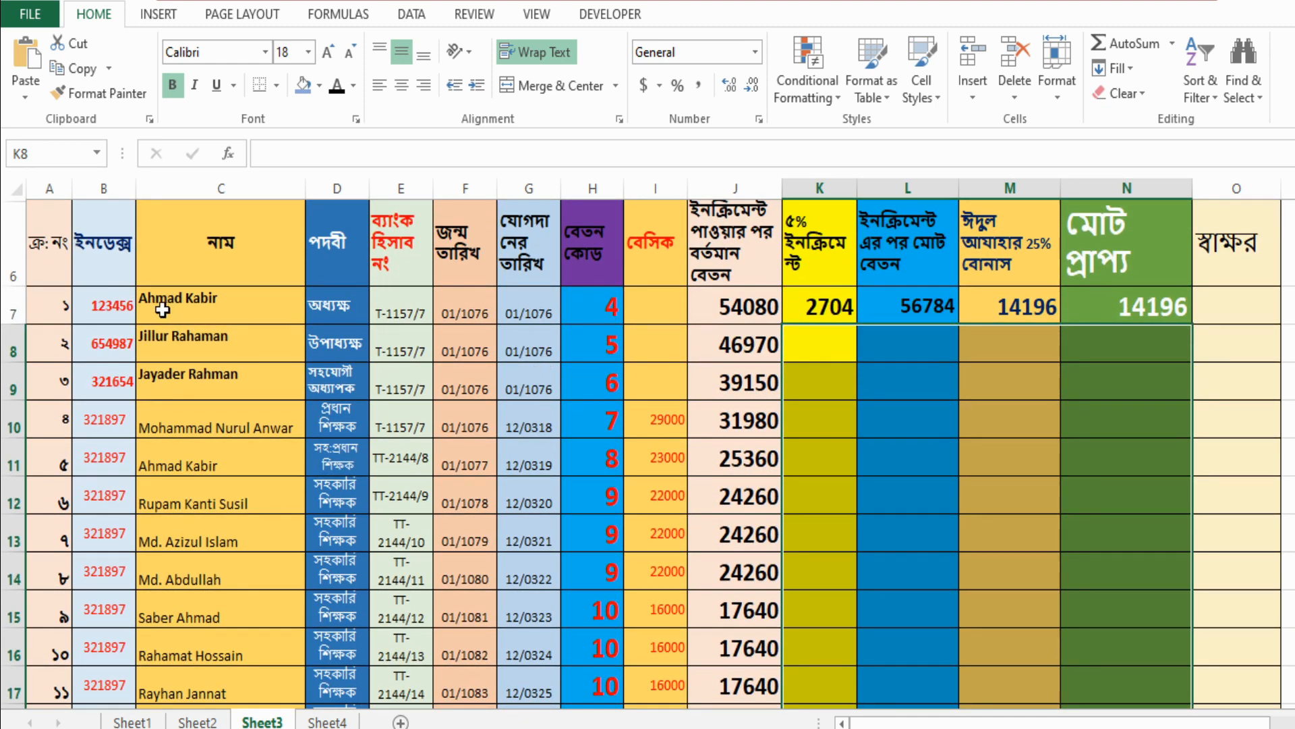
scroll(182, 331, up, 1)
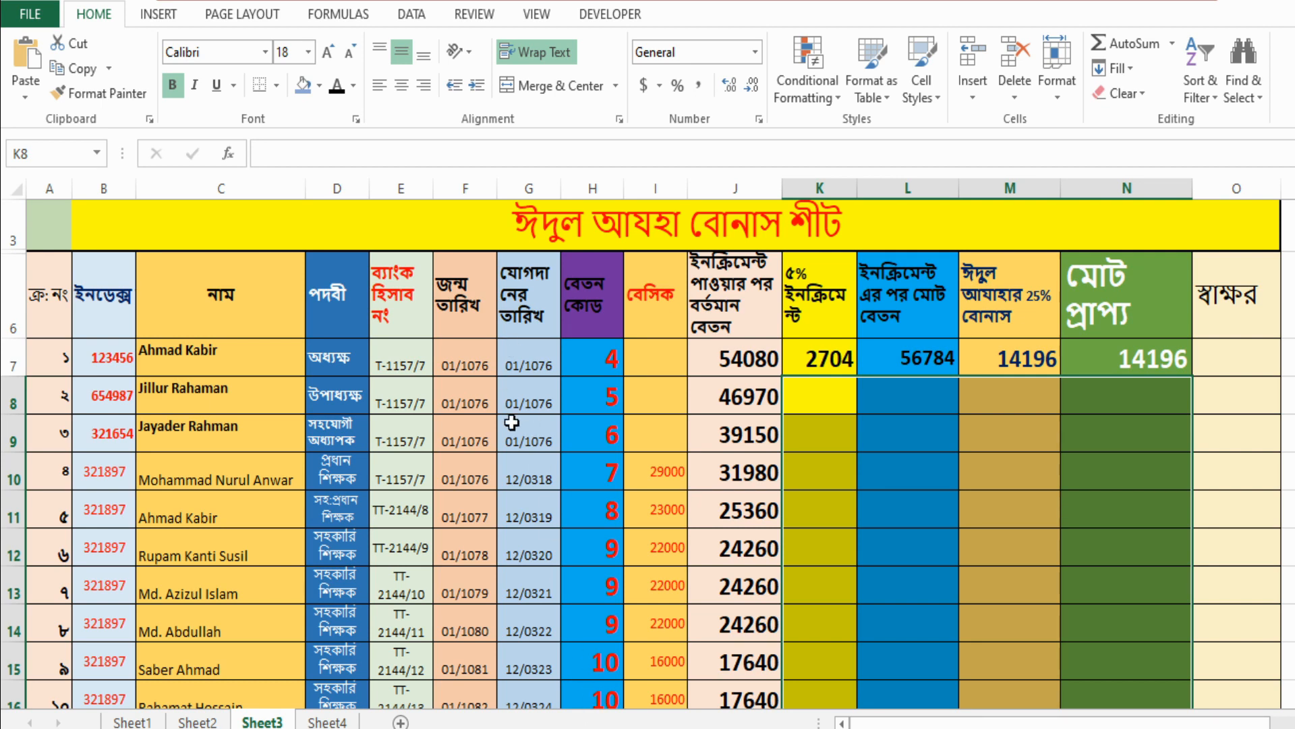
scroll(513, 422, up, 1)
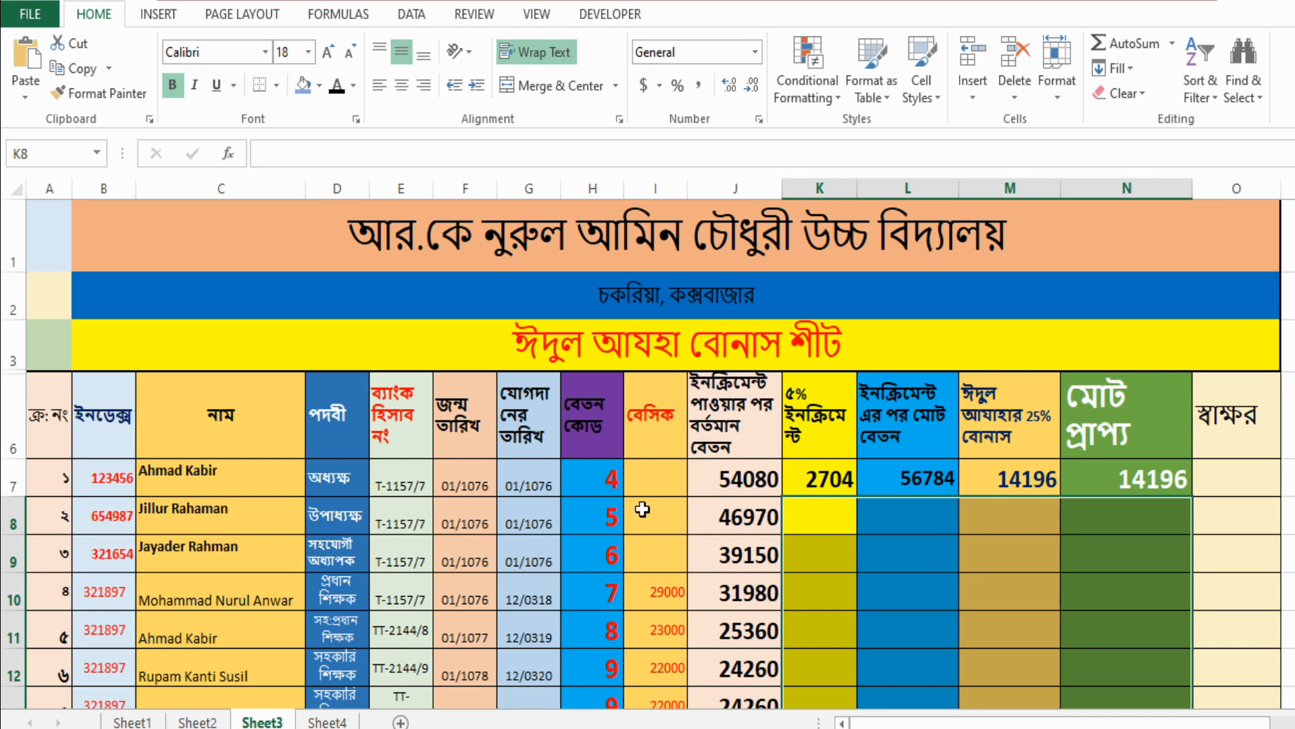
scroll(642, 509, down, 1)
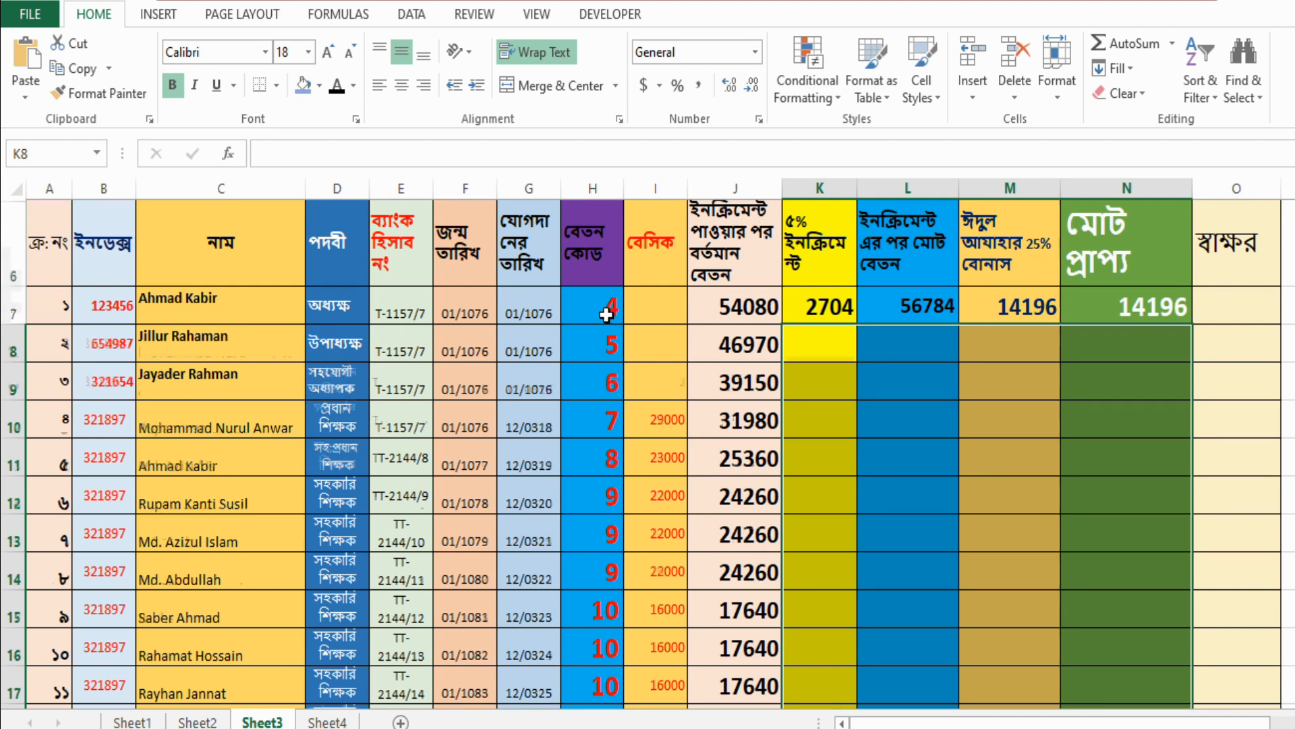
scroll(610, 317, down, 3)
scroll(668, 610, up, 3)
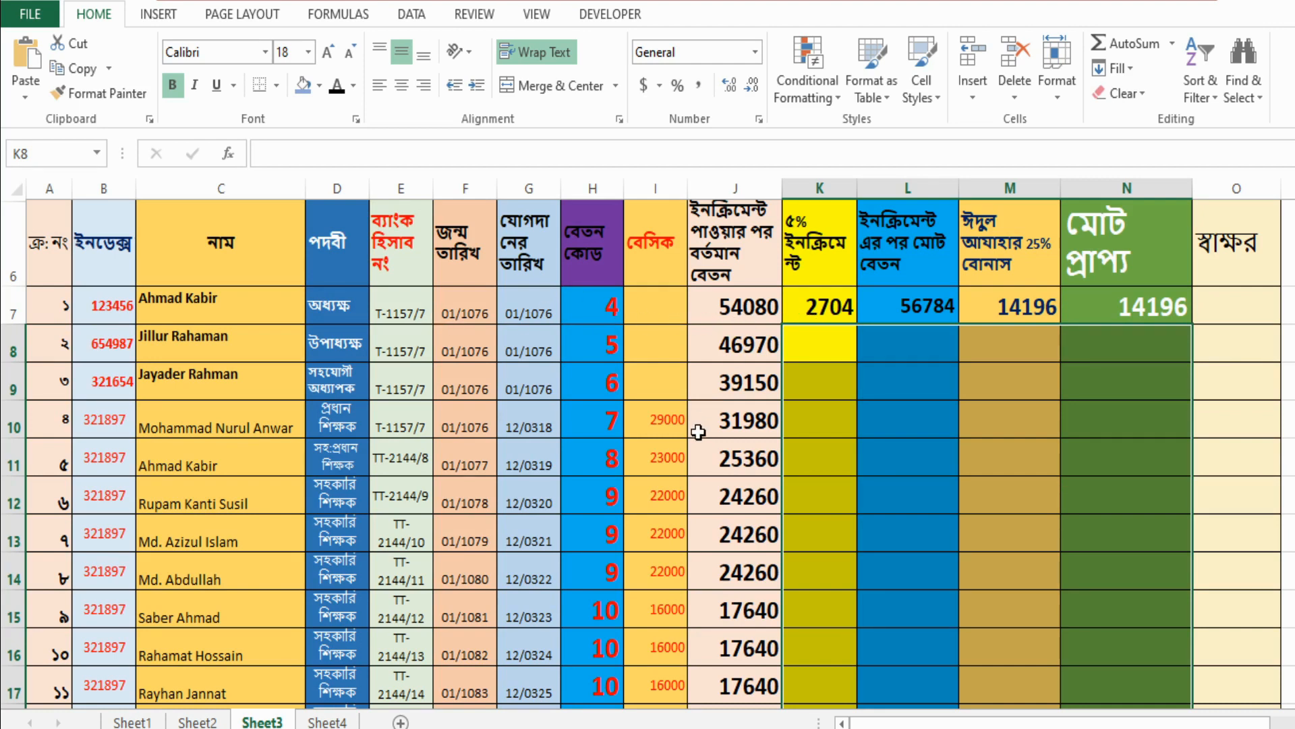
scroll(698, 438, up, 1)
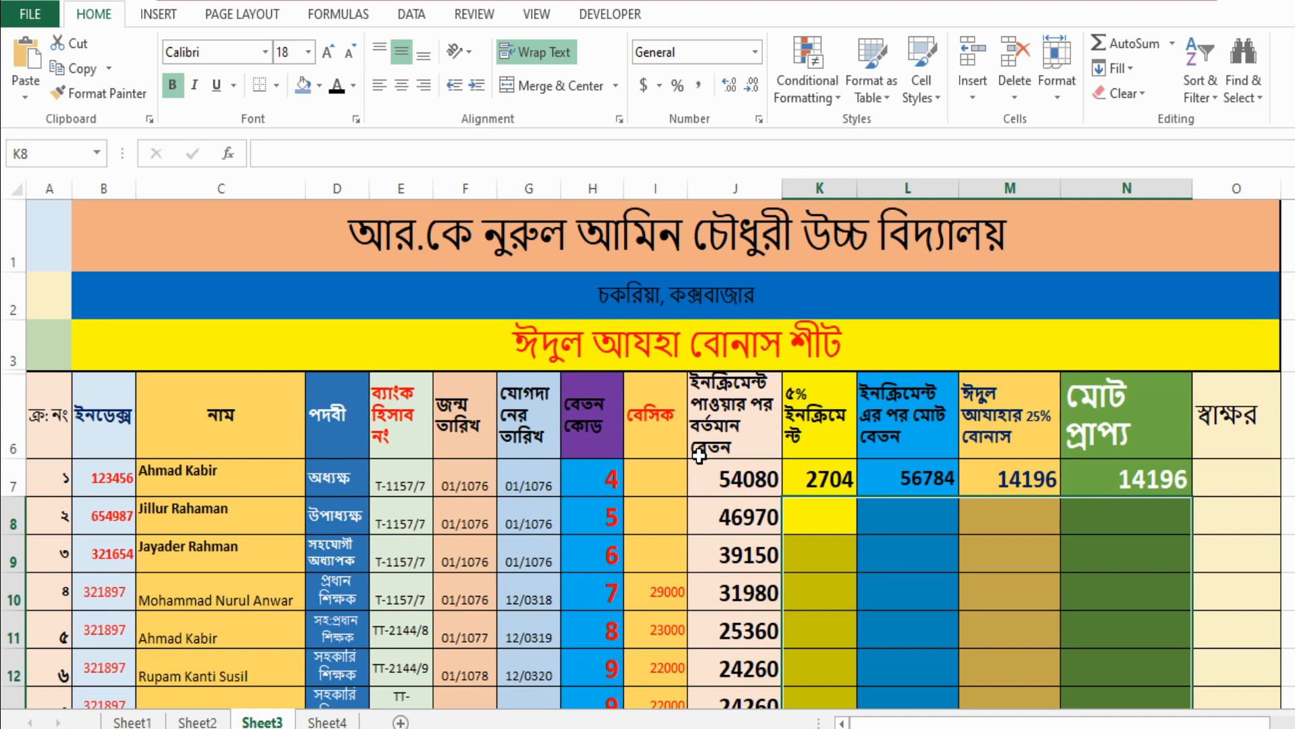
scroll(699, 456, down, 1)
scroll(699, 456, up, 1)
scroll(794, 460, down, 1)
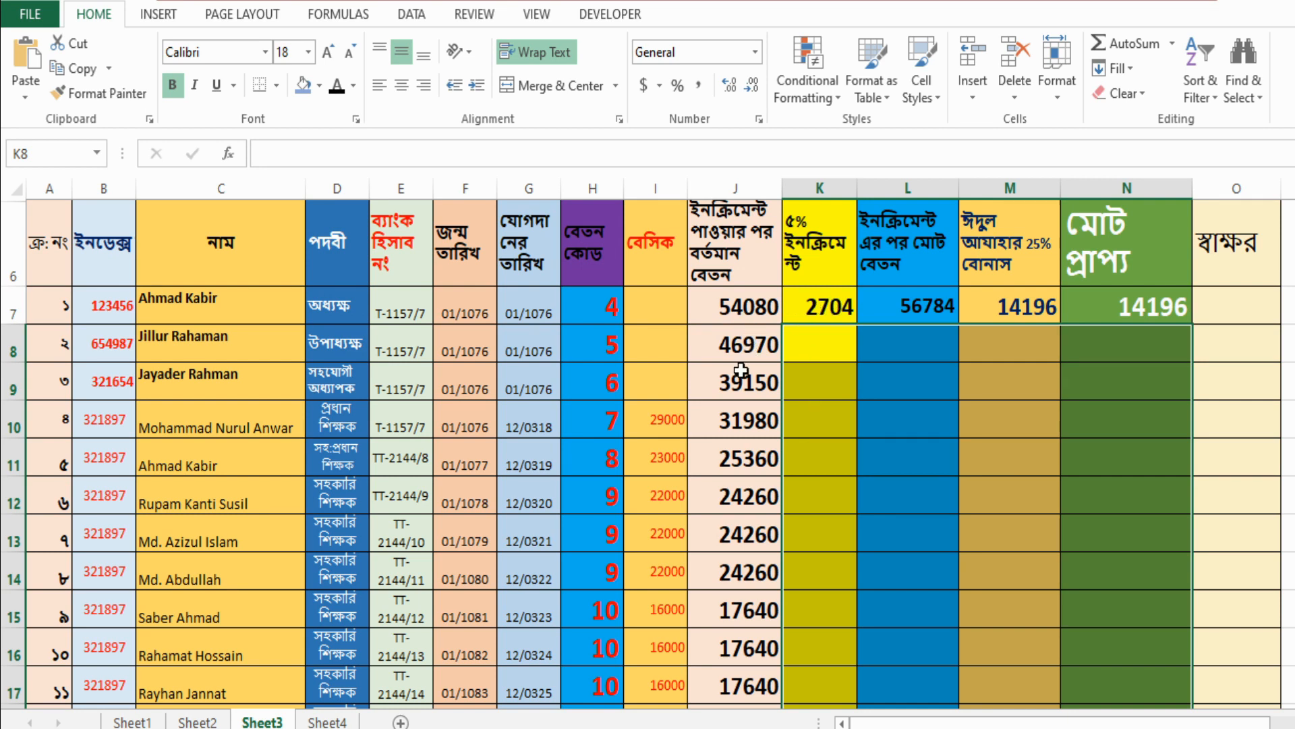
scroll(742, 371, up, 1)
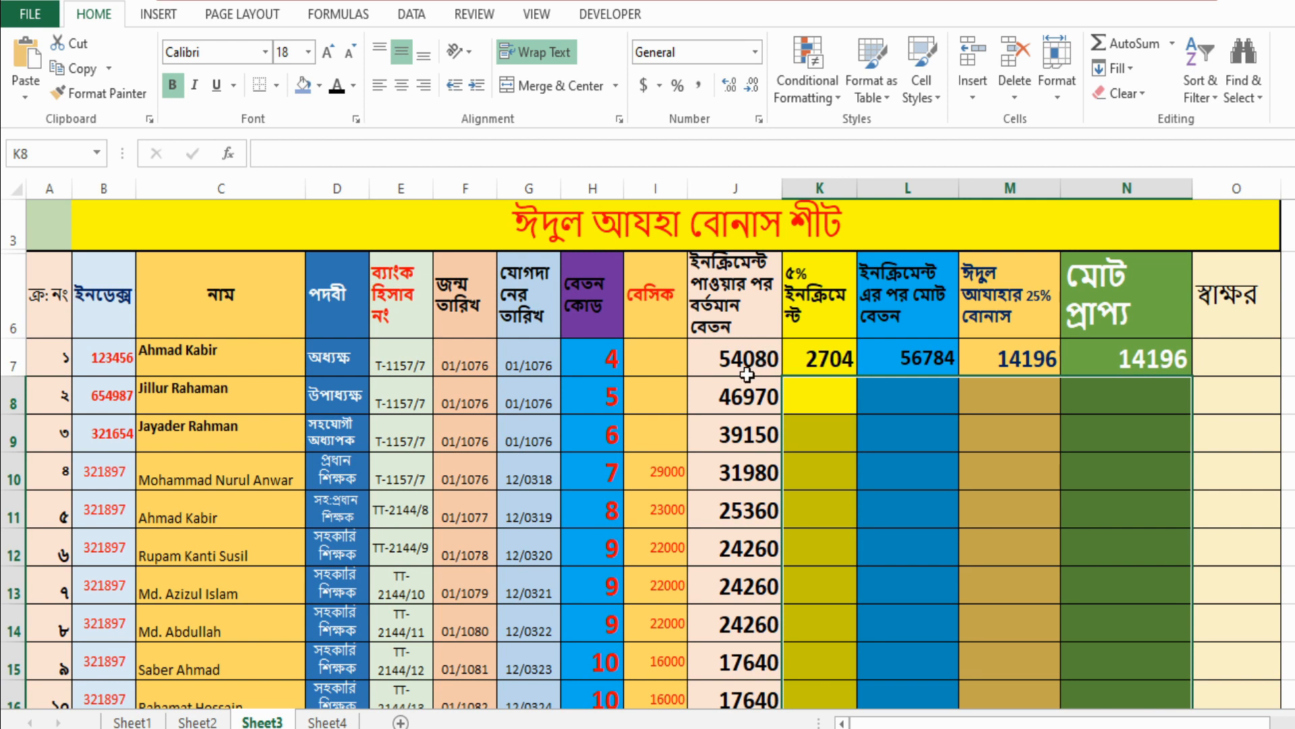
Replace the 5% increment formula in K7 with =J7*5%
click(819, 363)
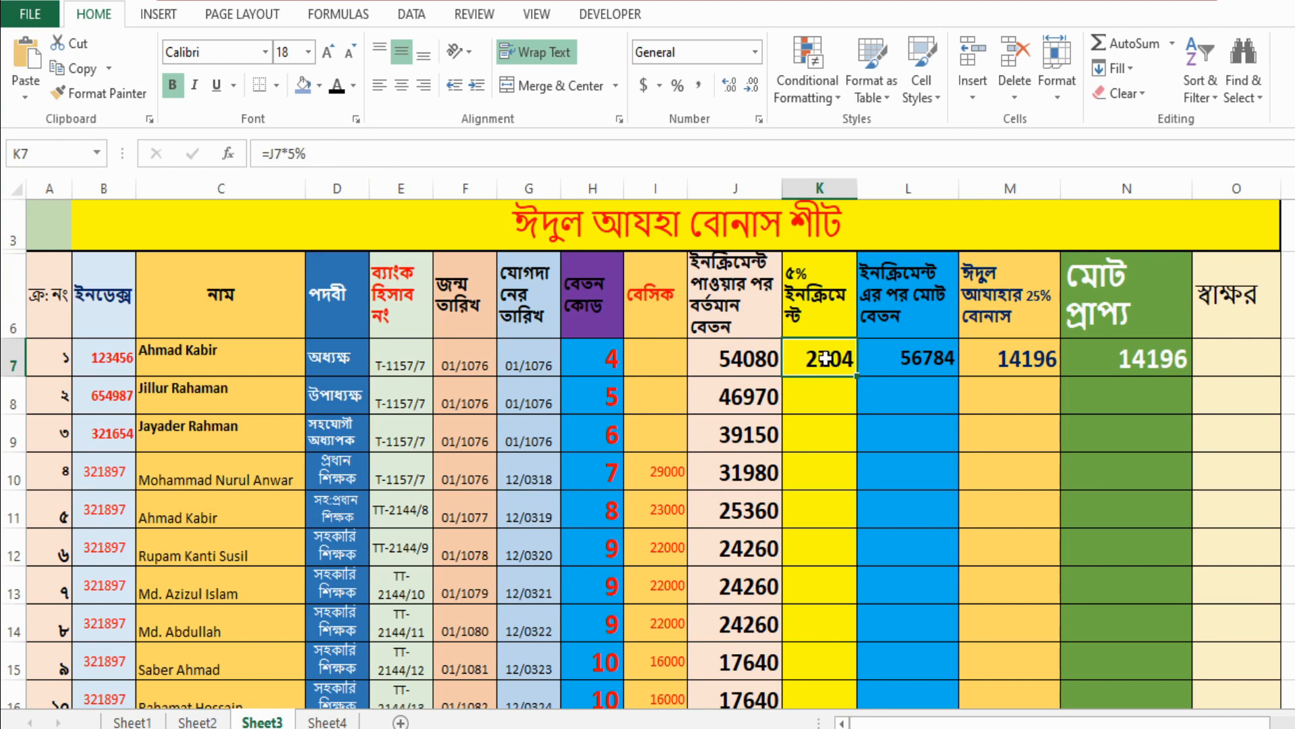
key(Delete)
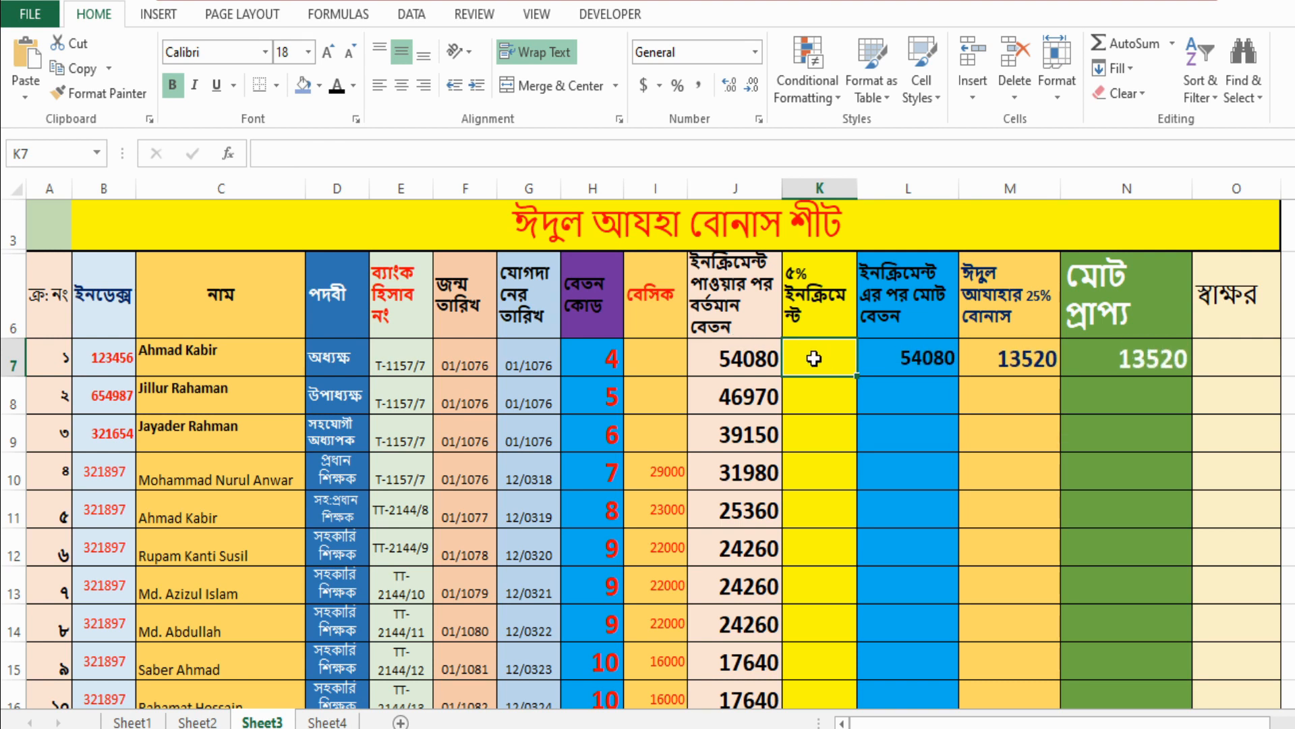
text(=)
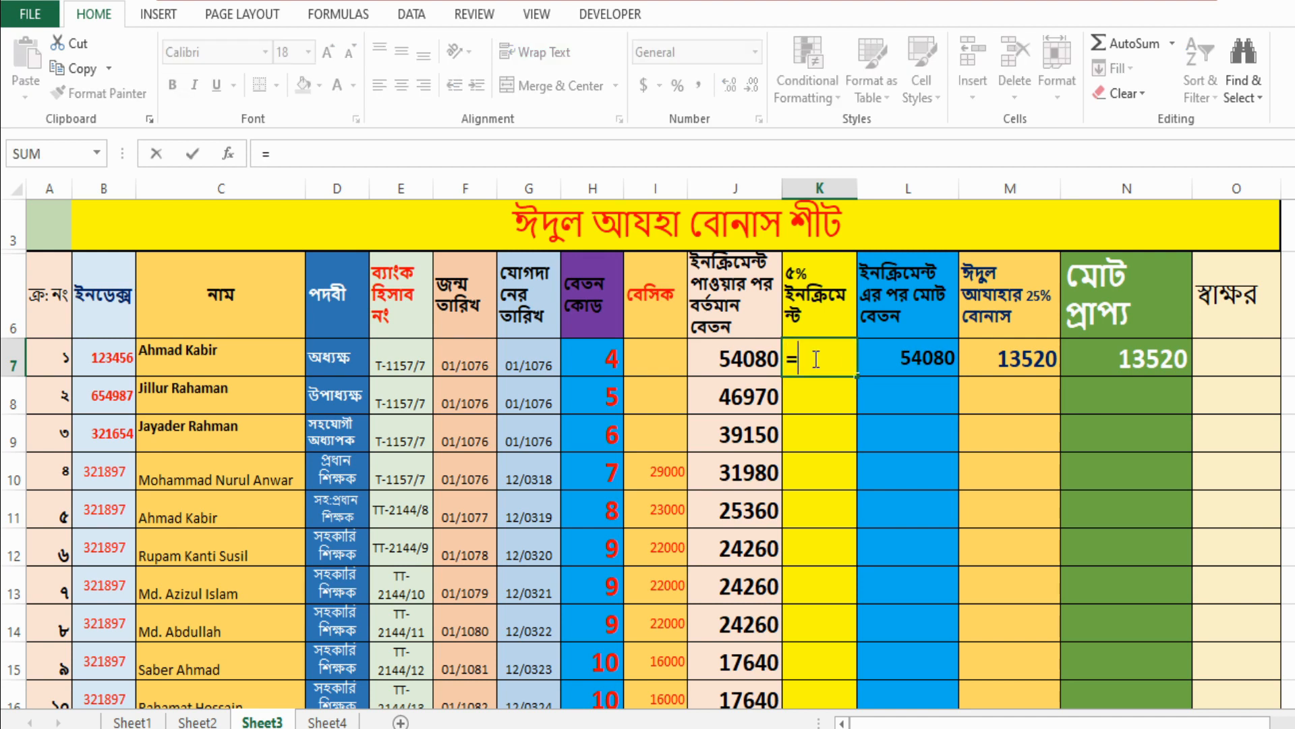
click(761, 358)
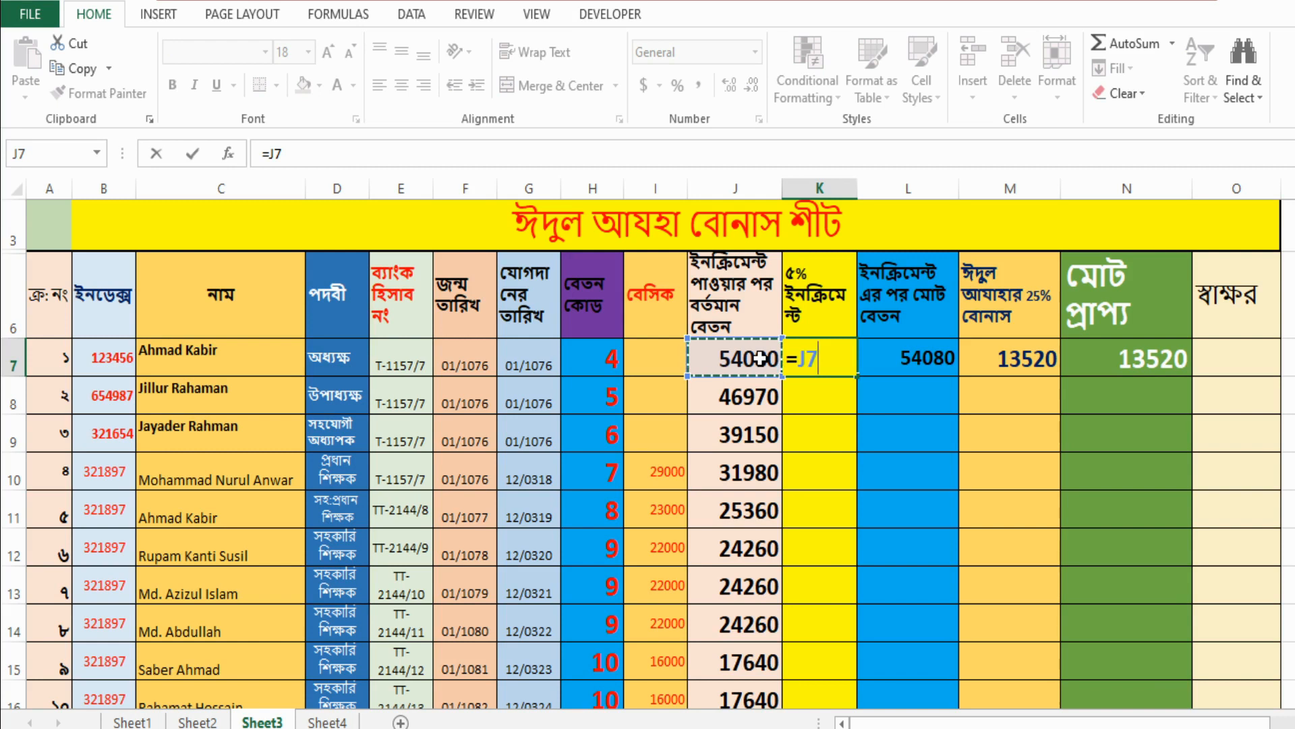
text(*)
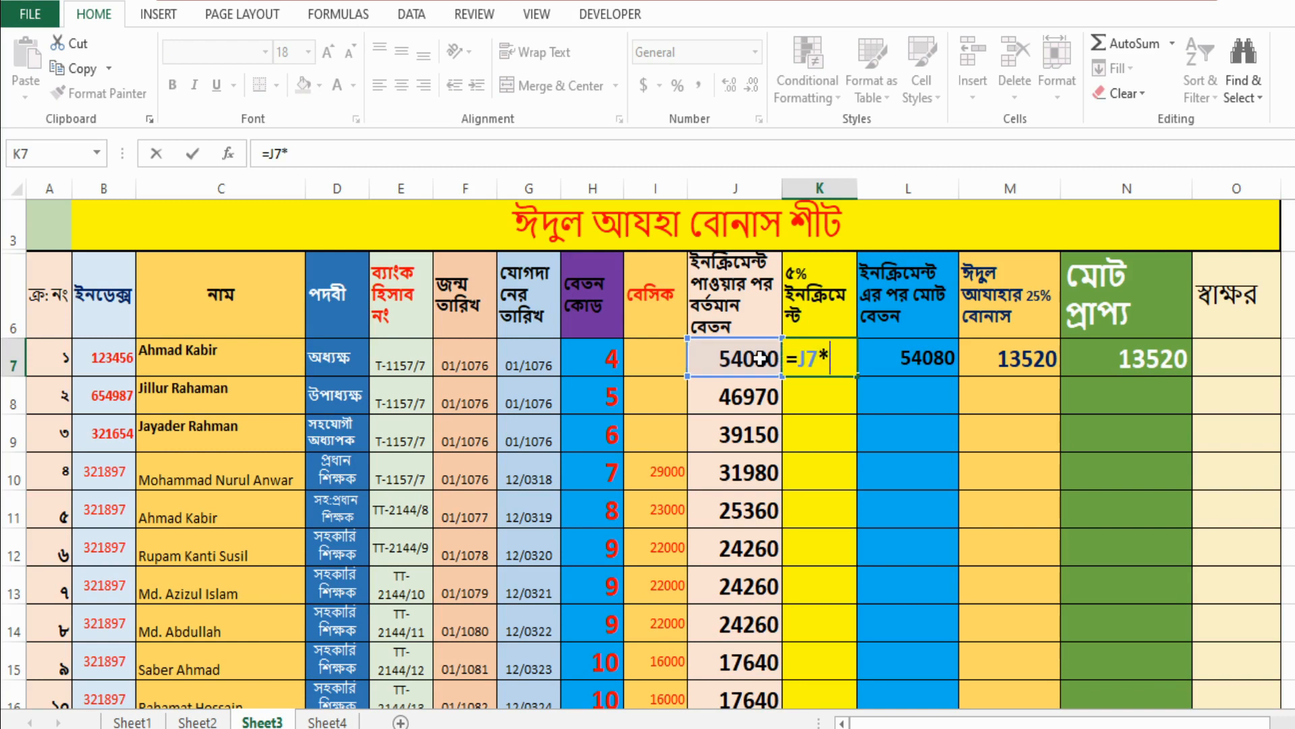
text(5%)
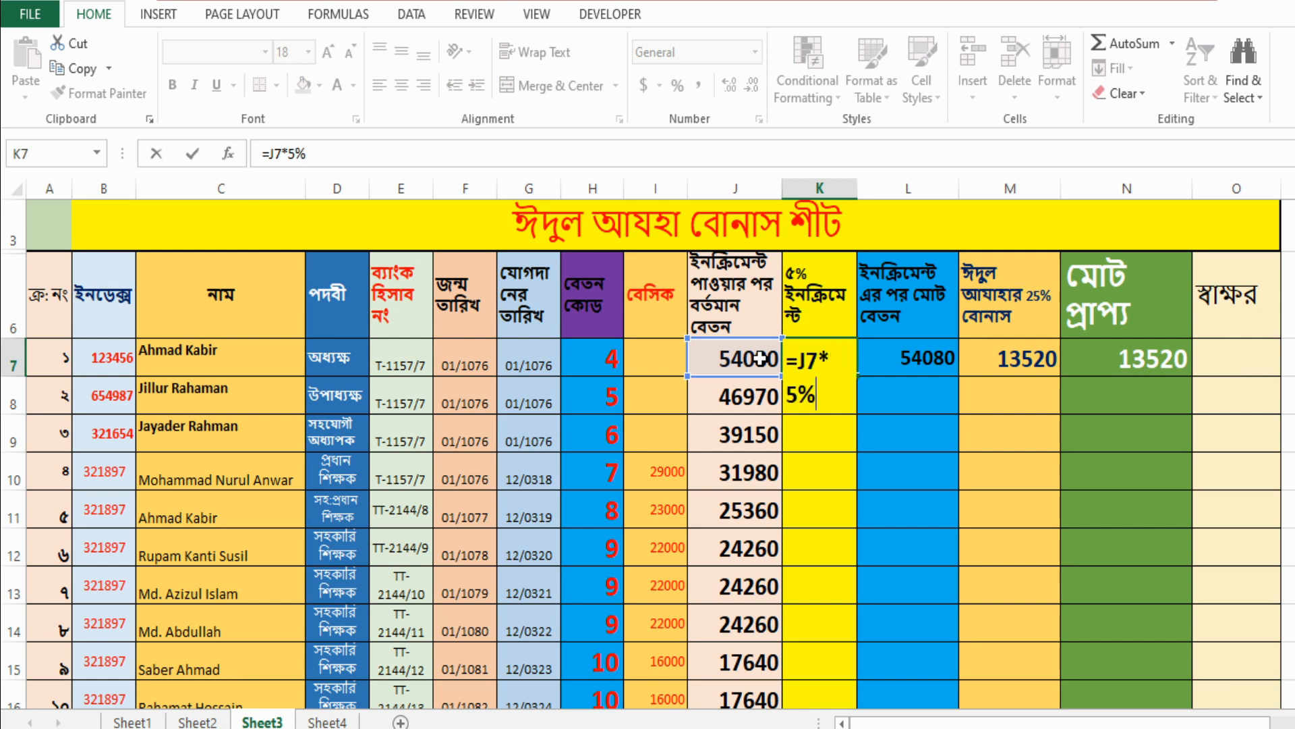
key(Return)
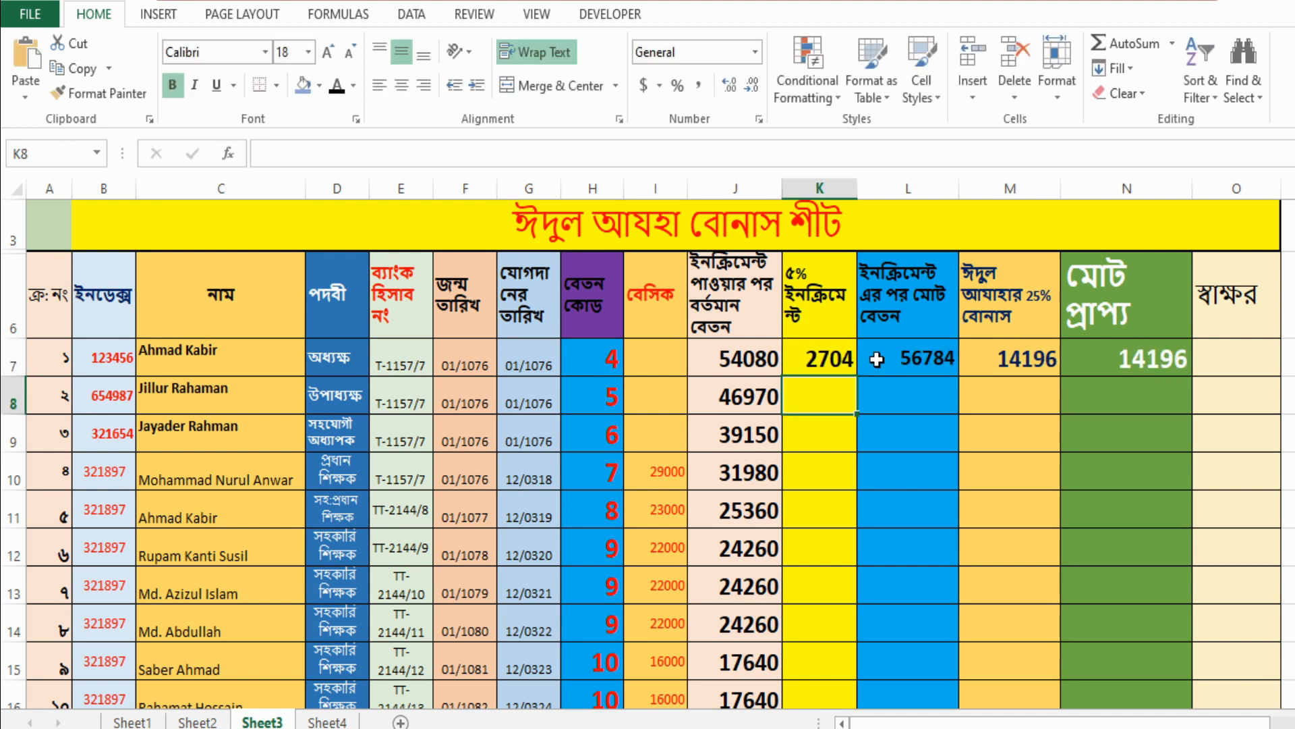
Check the formulas in L7 and M7, and clear the total salary after increment in L7
click(923, 360)
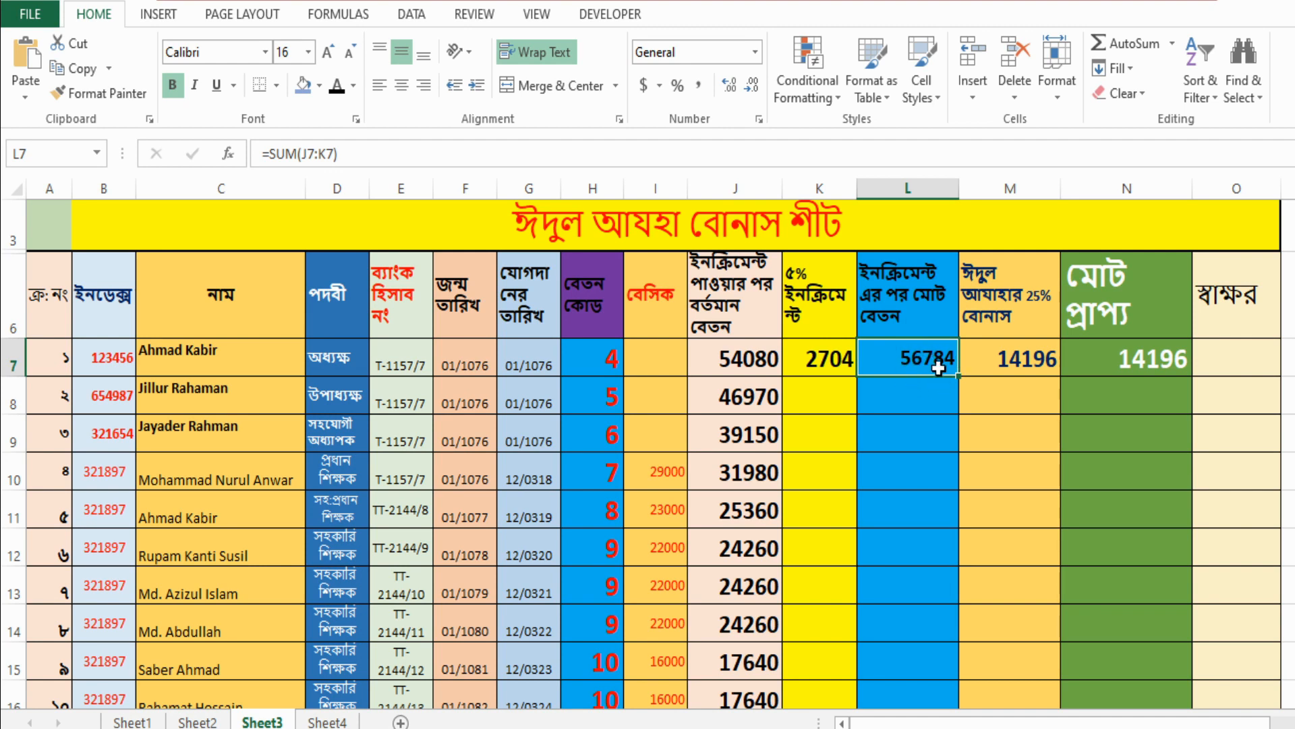
click(1014, 359)
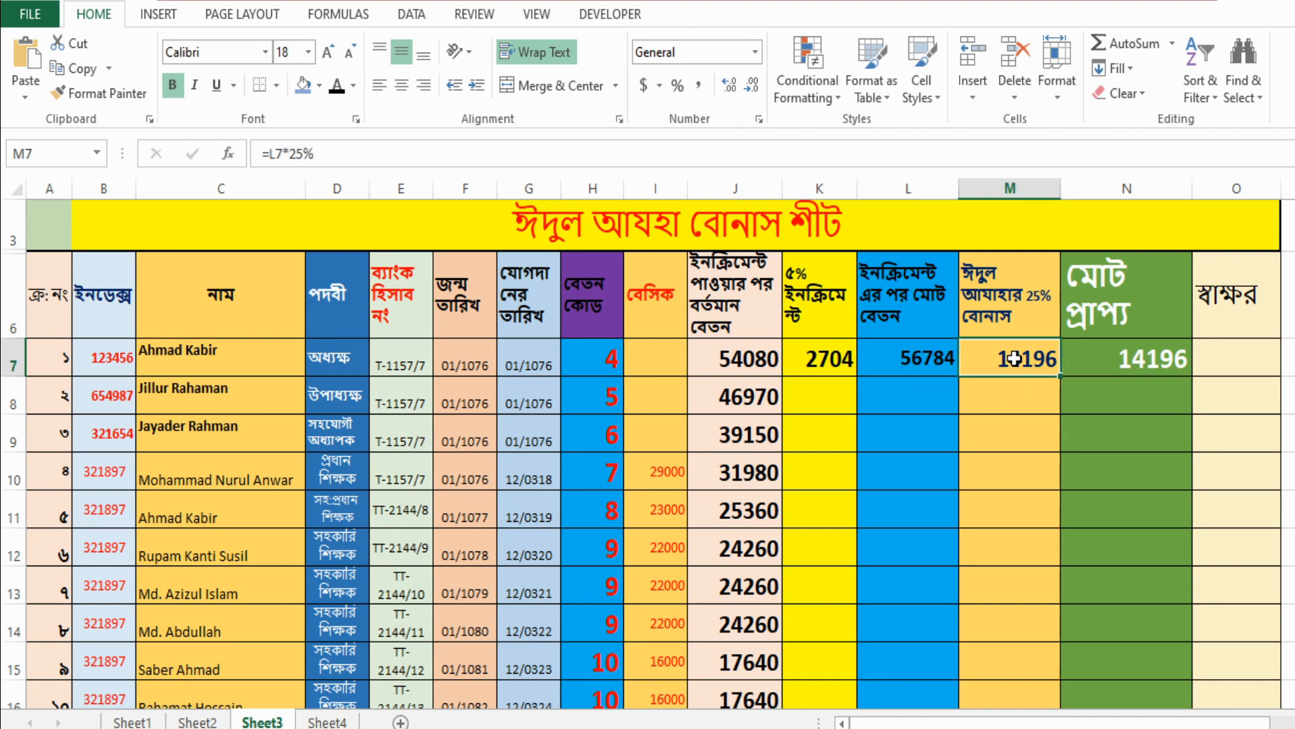
click(901, 359)
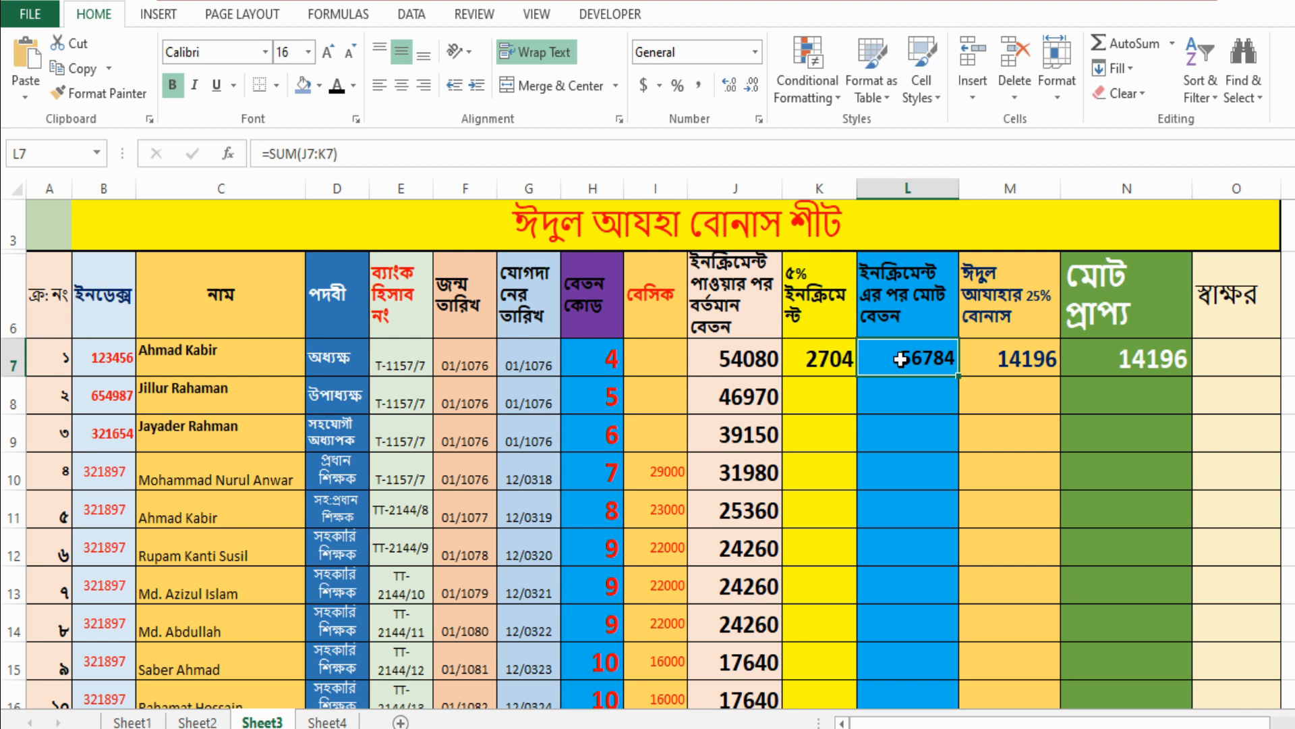
key(Delete)
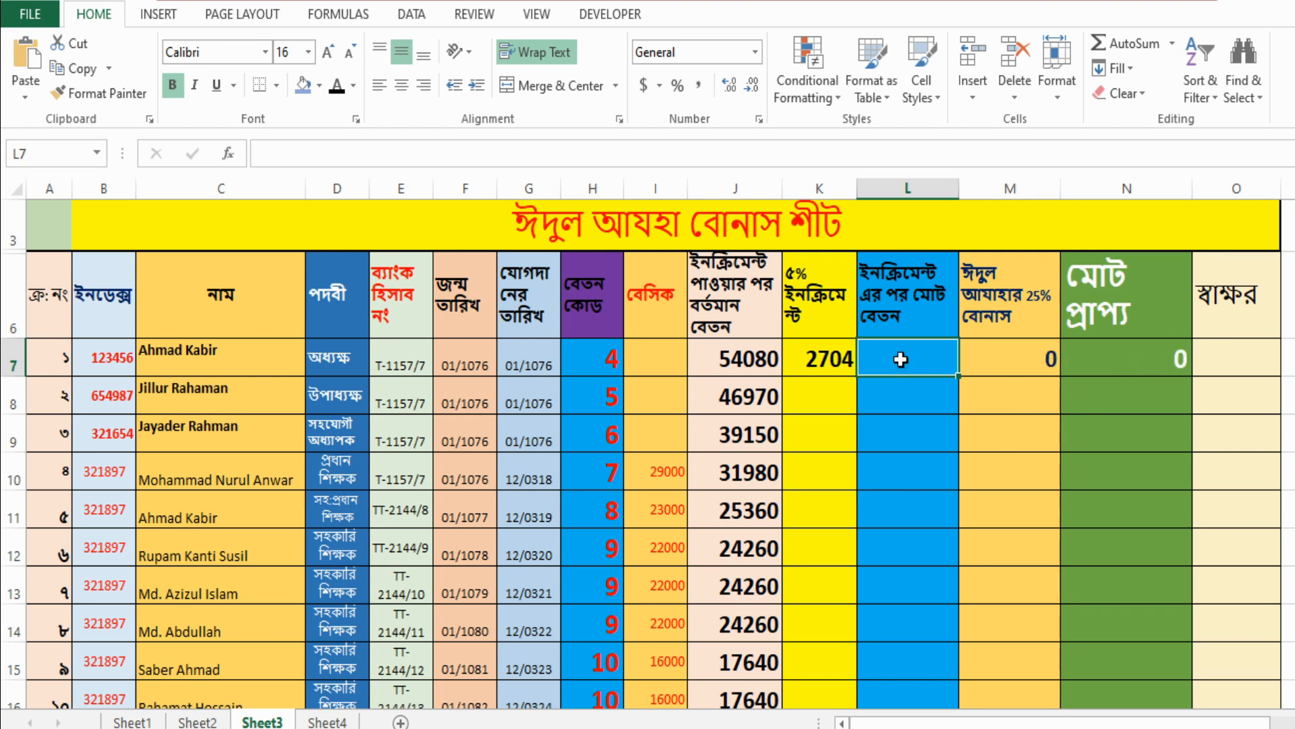
text(=)
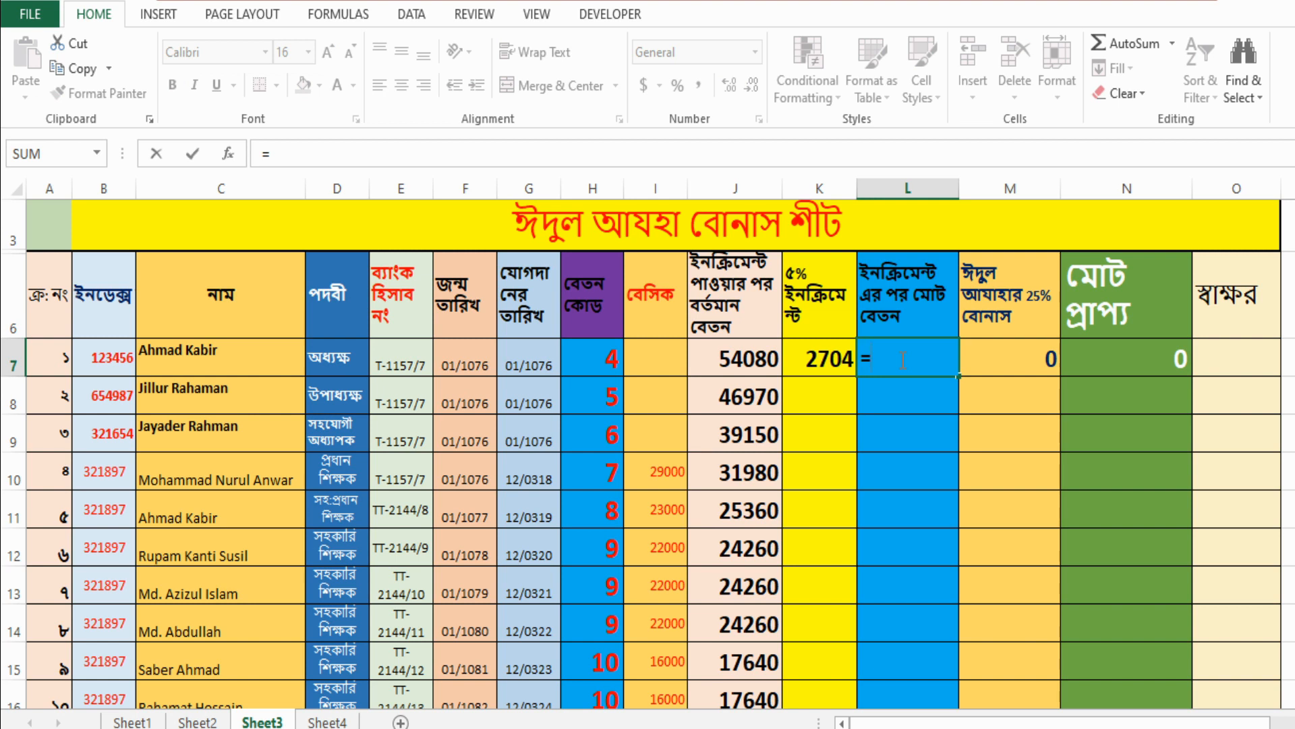
text(Qজম)
key(BackSpace)
key(BackSpace)
key(BackSpace)
key(BackSpace)
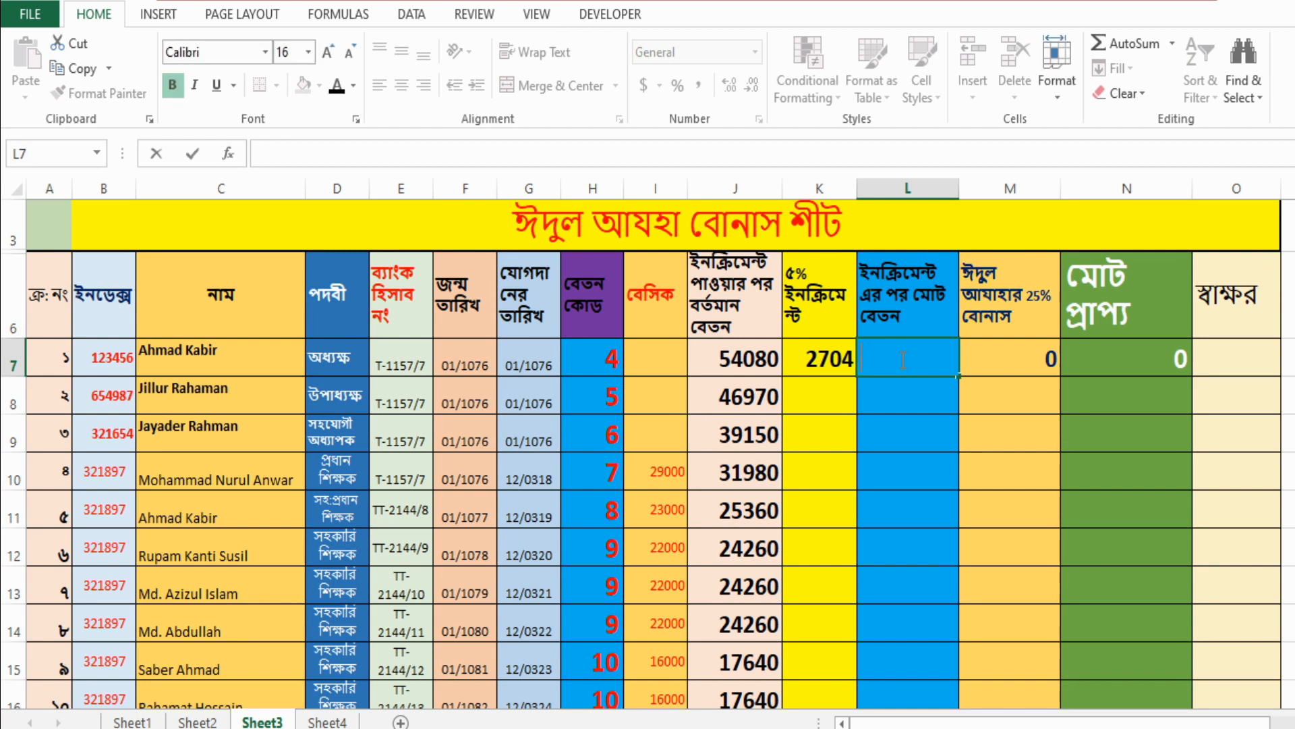
text(s)
key(BackSpace)
Enter a SUM formula over J7:K7 in L7 for the total salary after increment
text(=)
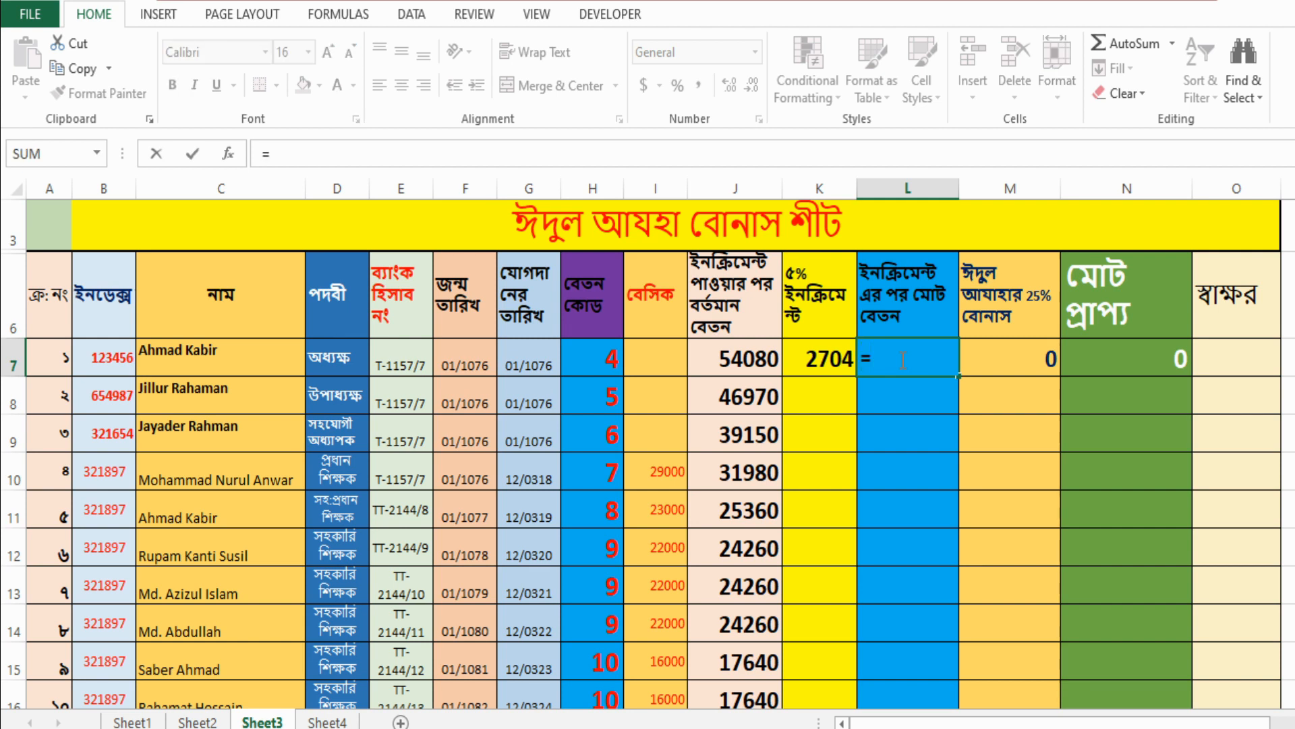
text(sum()
click(757, 358)
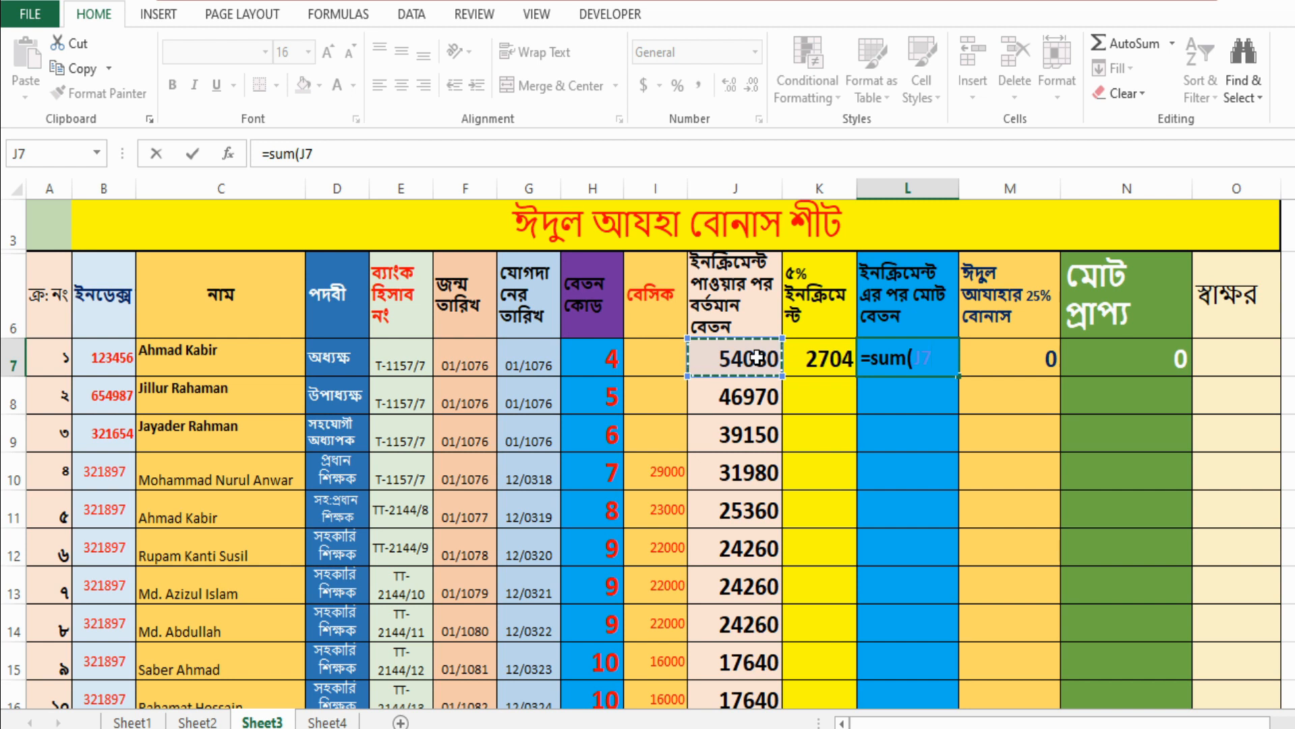
shift+click(837, 361)
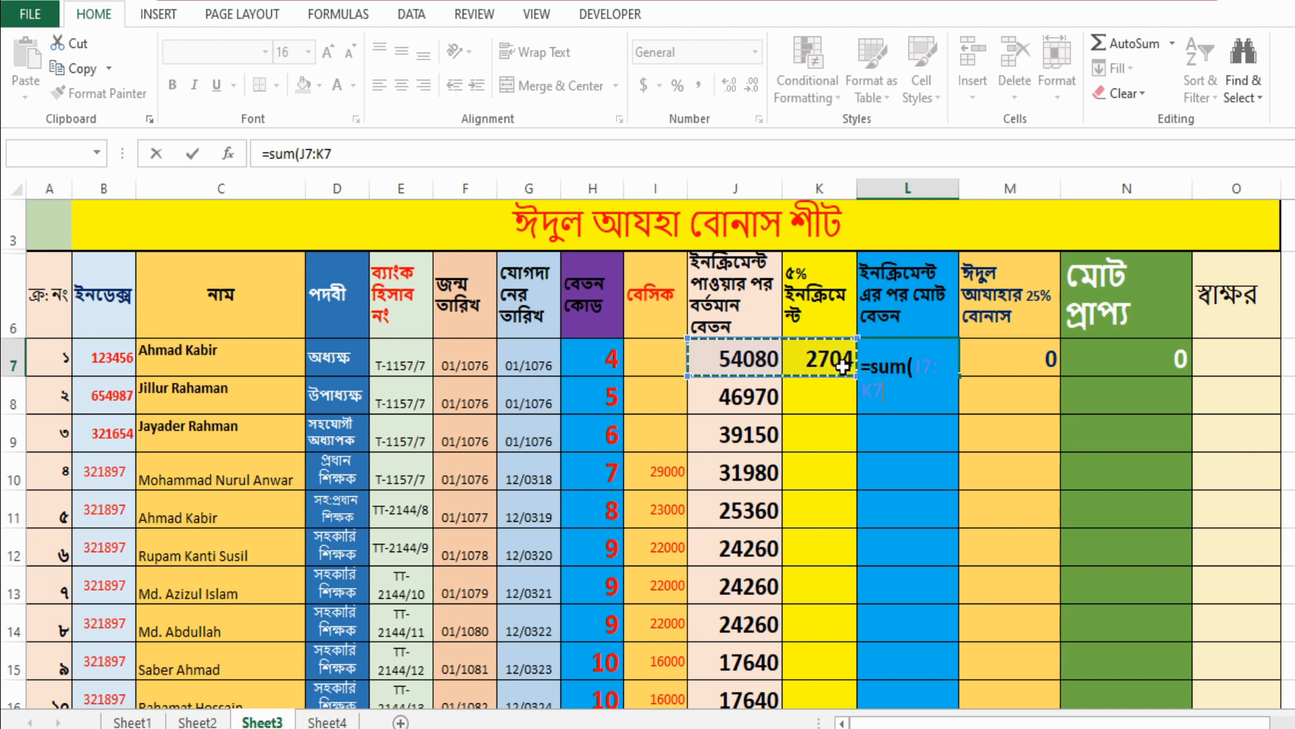
text())
key(Return)
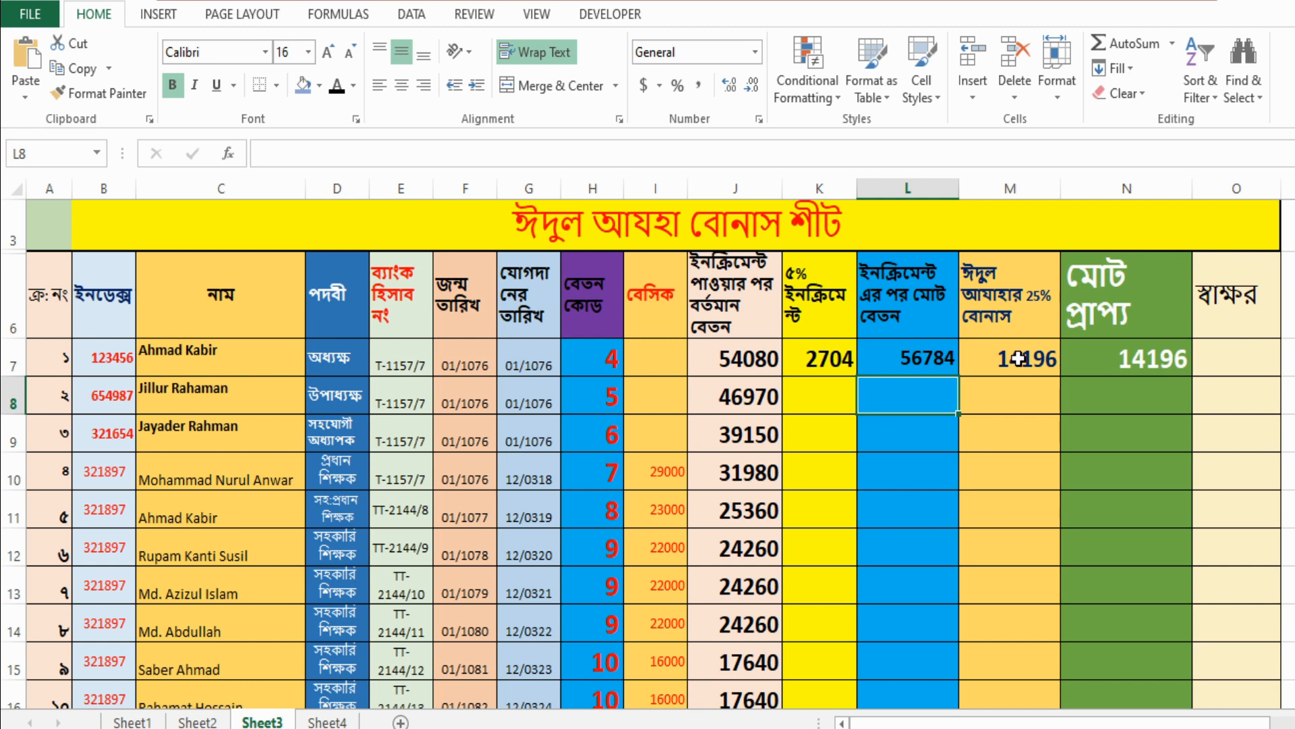
Fill the 5% increment formula from K7 down through K26 for all staff rows
click(1172, 360)
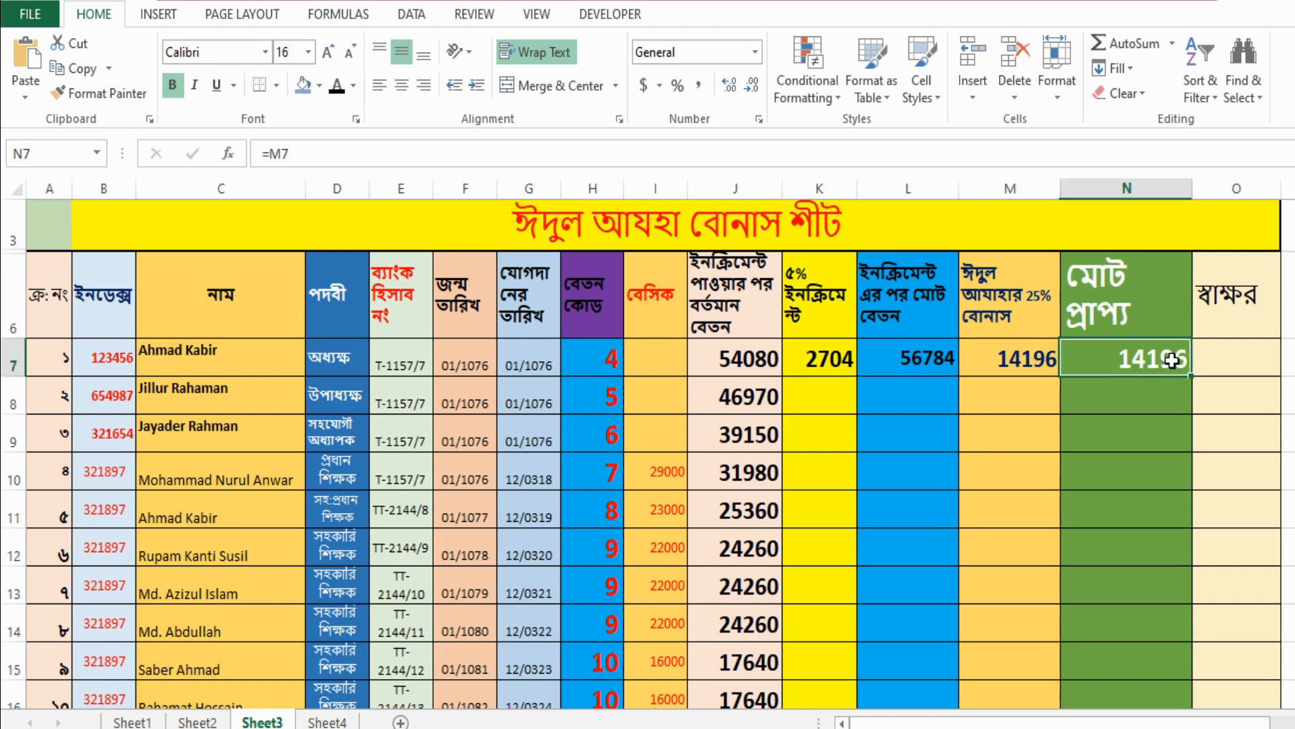
scroll(801, 363, down, 2)
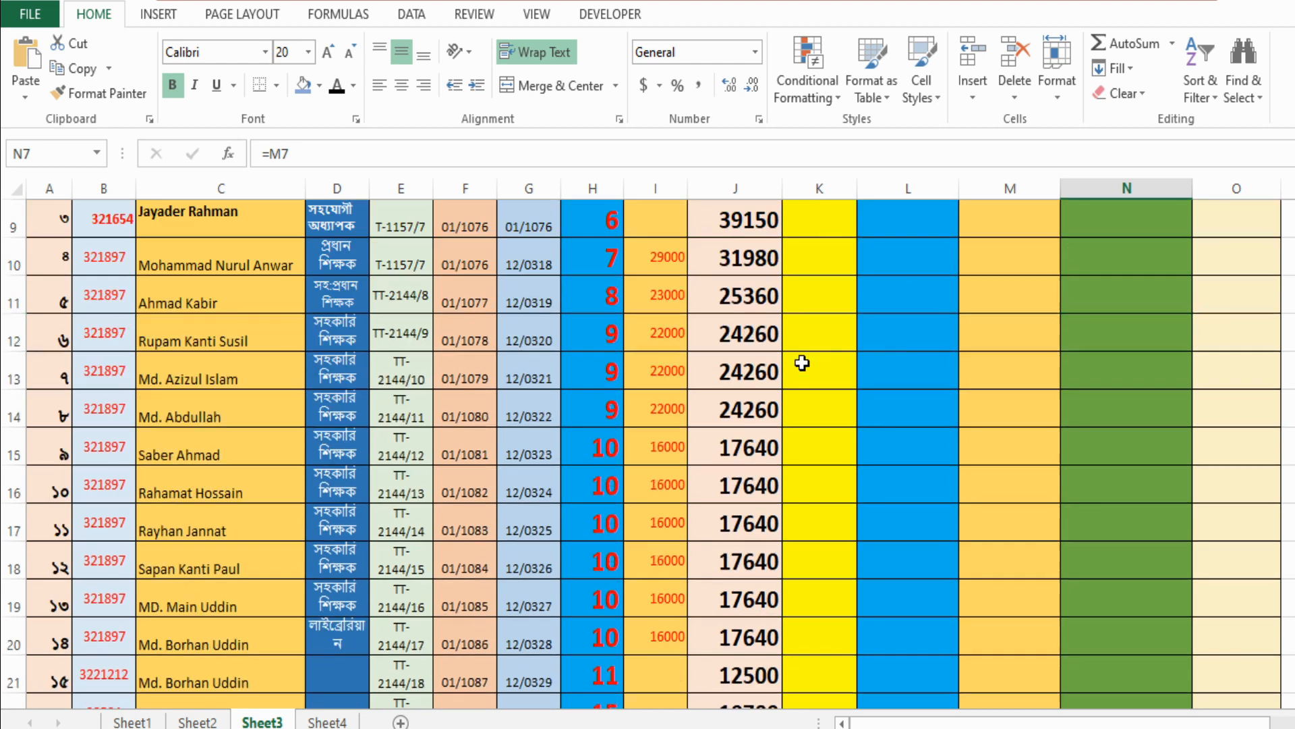
scroll(801, 365, up, 2)
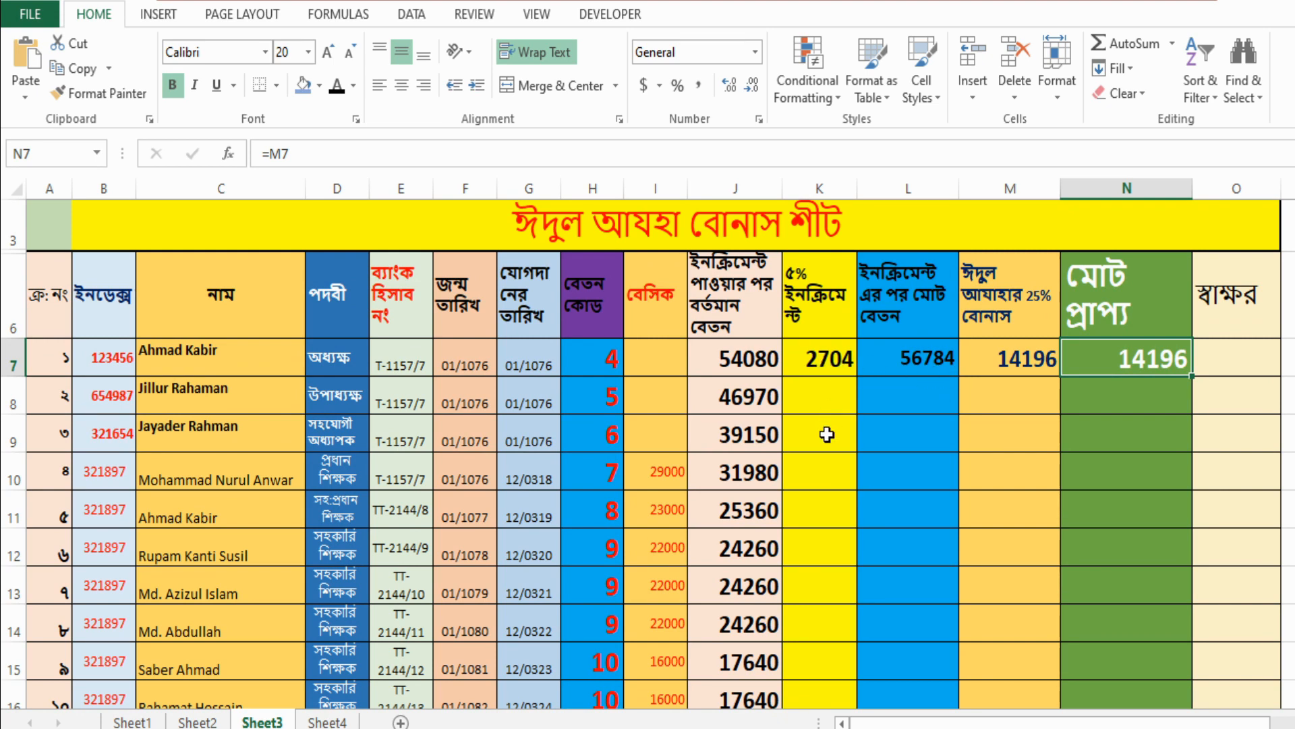
click(845, 360)
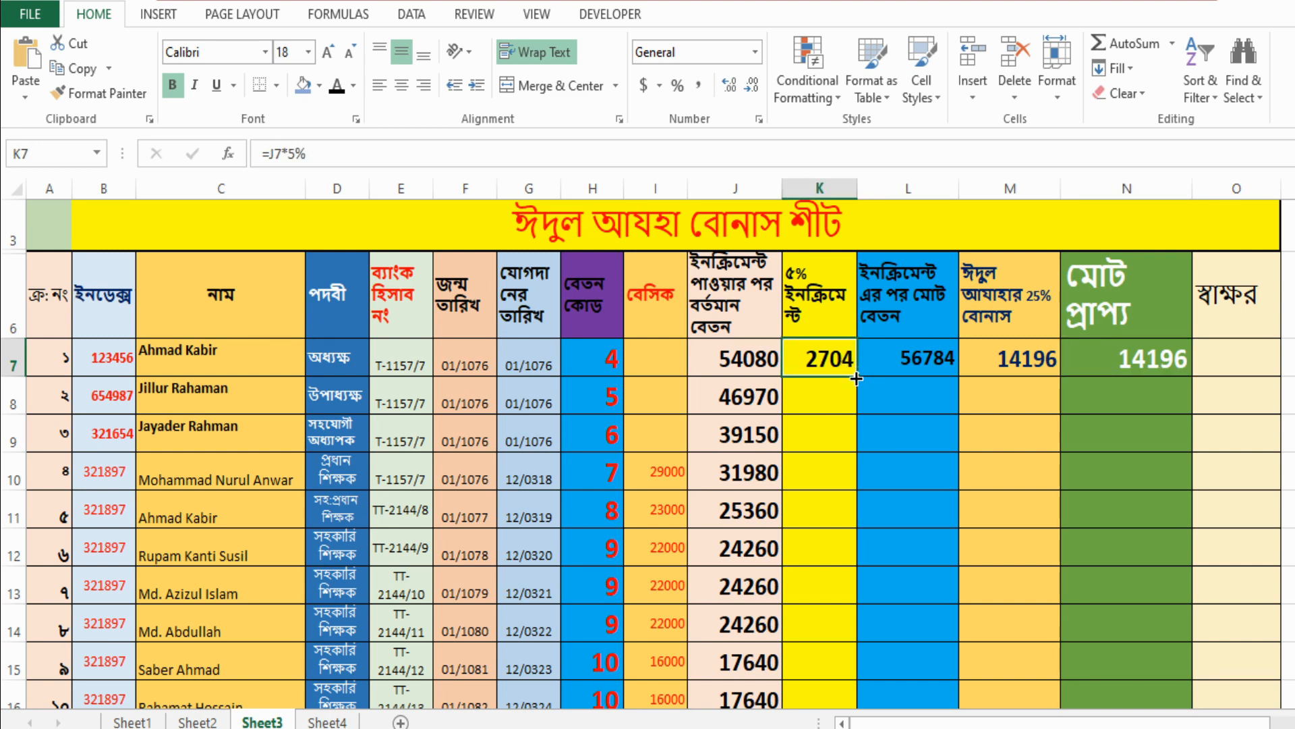
drag(856, 378, 832, 642)
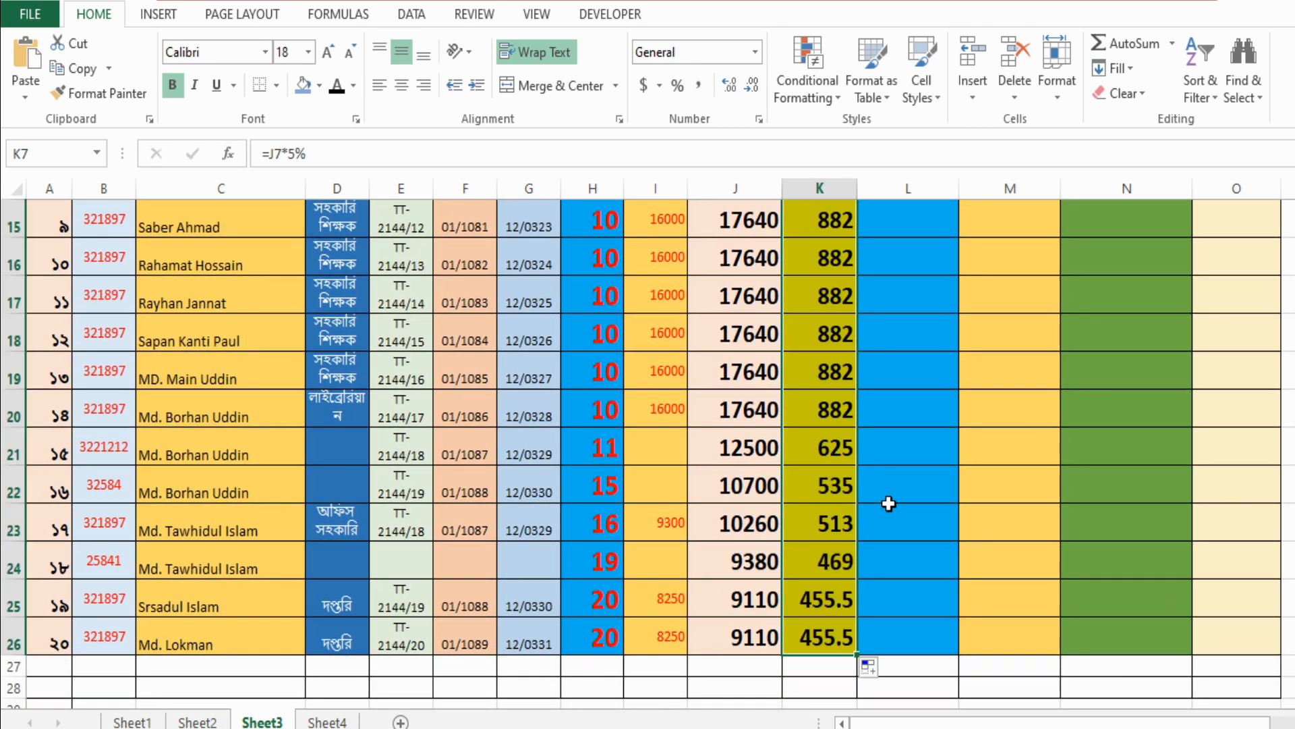
Fill the total salary after increment formula from L7 down through L26 for all staff rows
scroll(948, 504, up, 1)
scroll(948, 504, up, 2)
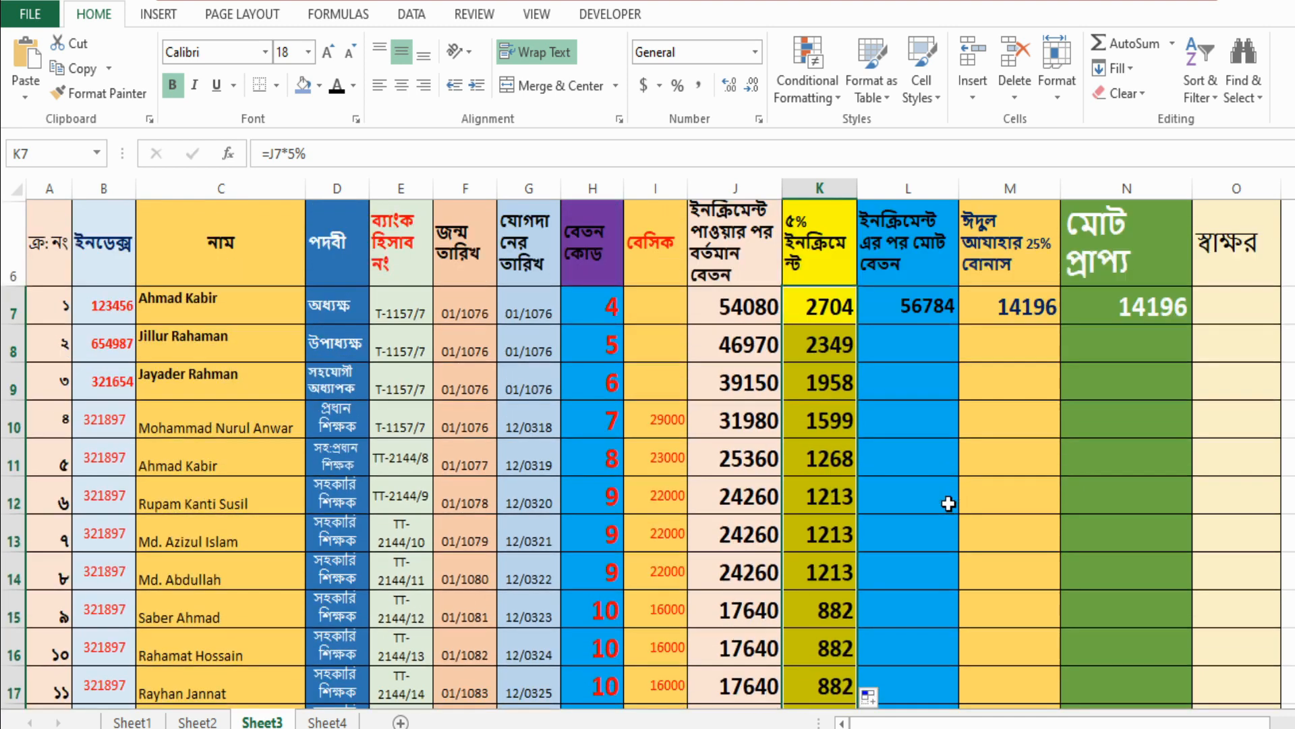
click(933, 308)
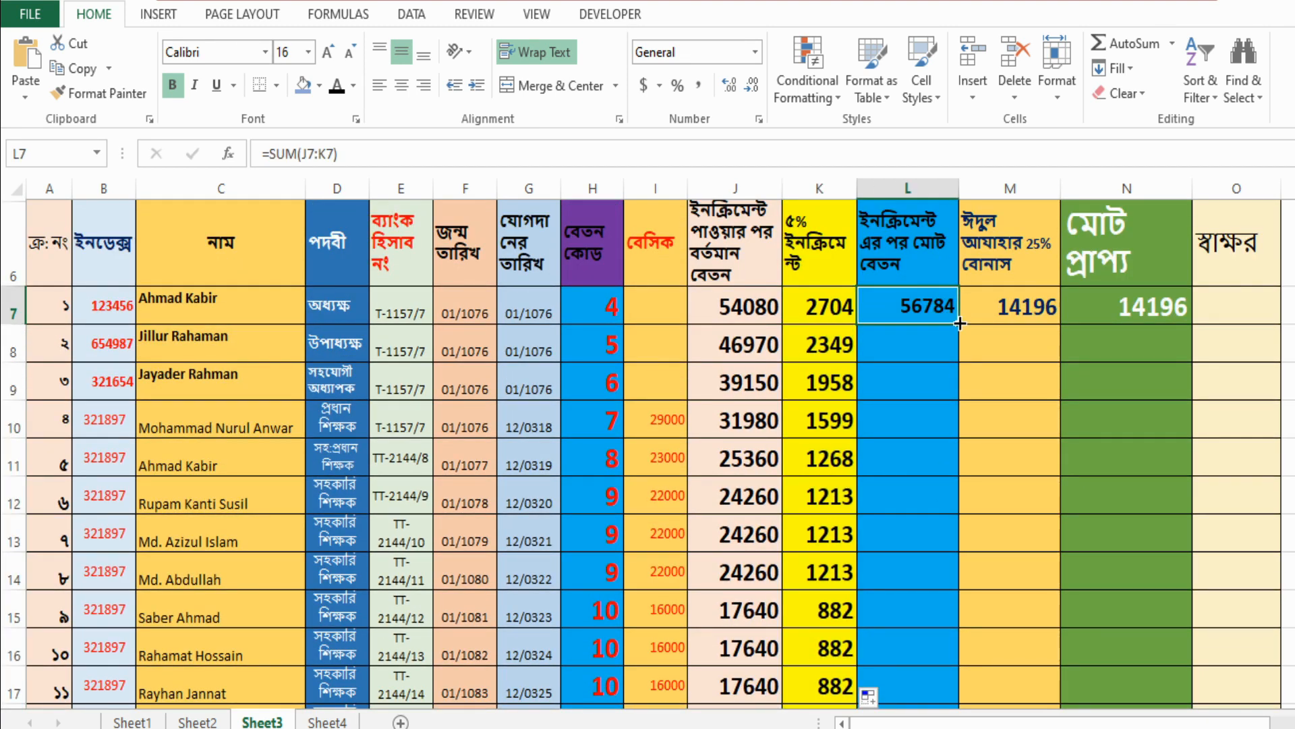
drag(960, 323, 948, 642)
Fill the 25% Eid bonus formula from M7 down through M26 for all staff rows
scroll(1032, 614, up, 5)
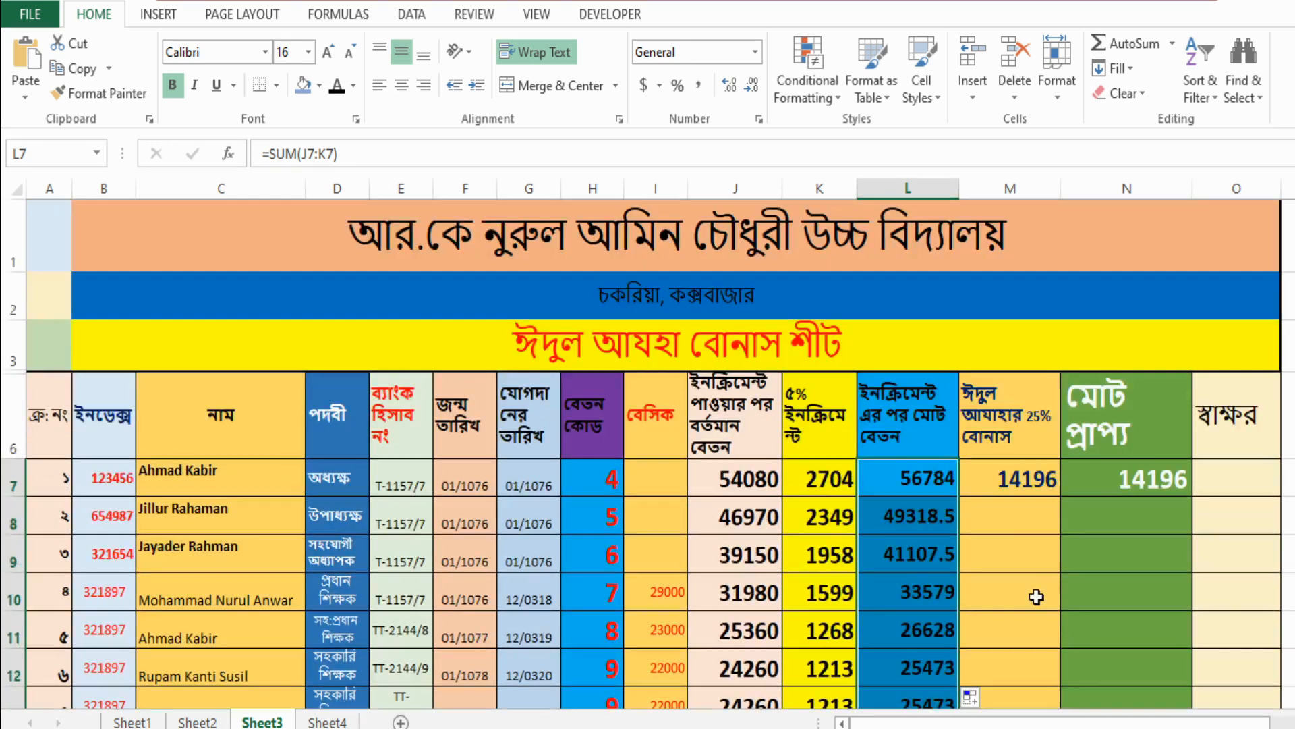
click(1022, 483)
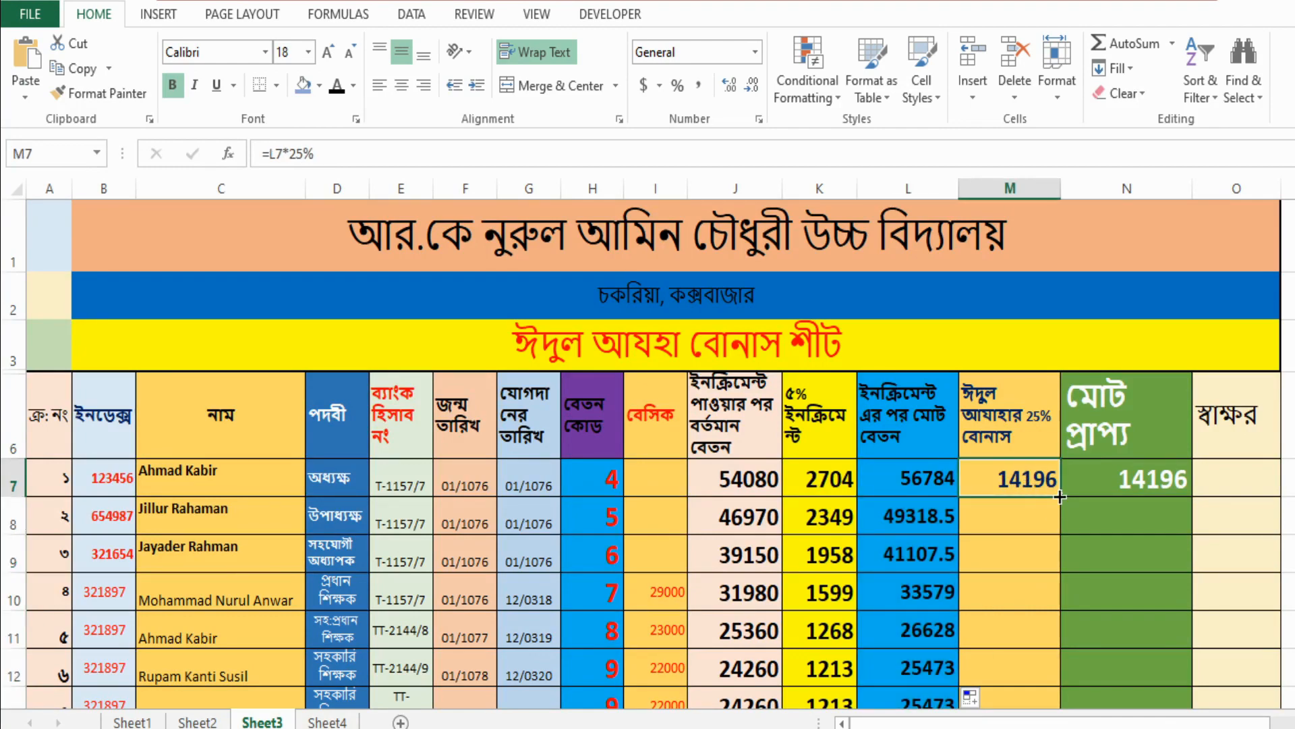
drag(1059, 494, 1049, 670)
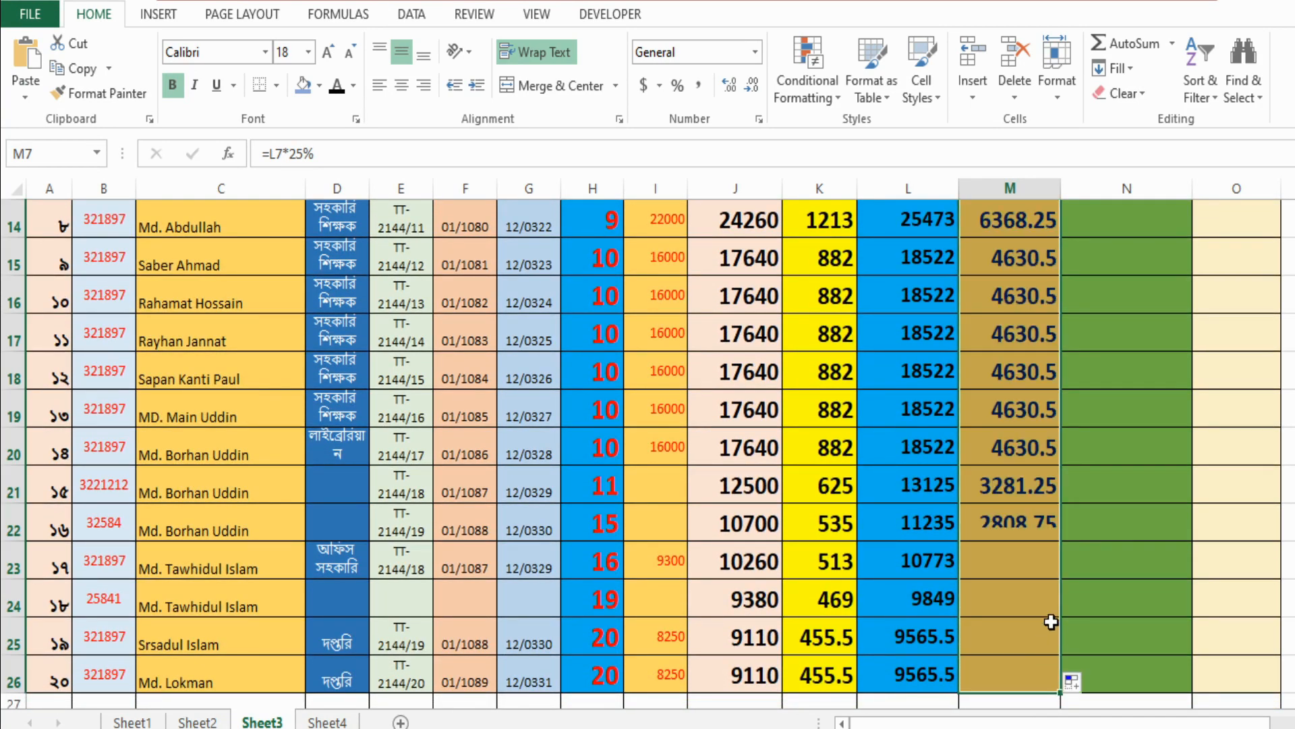
Fill the total payable formula from N7 down through N26 for all staff rows
scroll(1054, 609, up, 4)
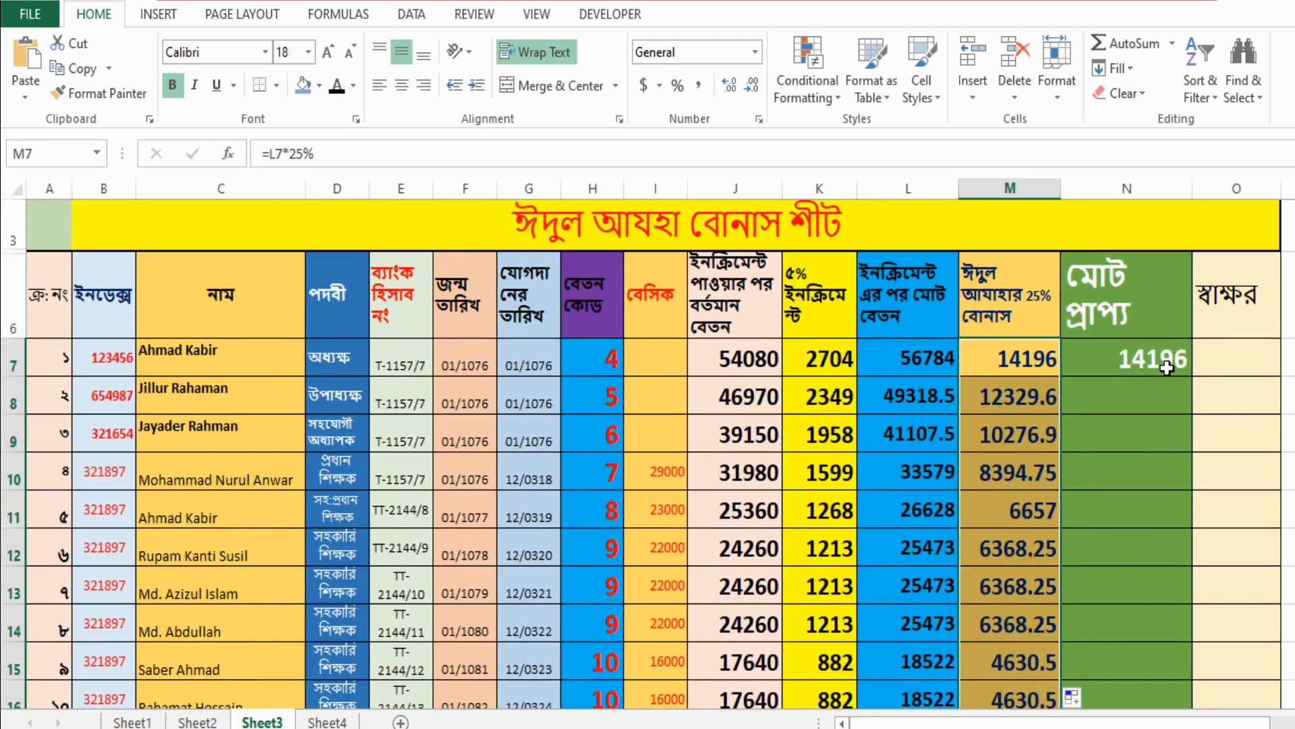
click(1171, 357)
drag(1191, 375, 1180, 701)
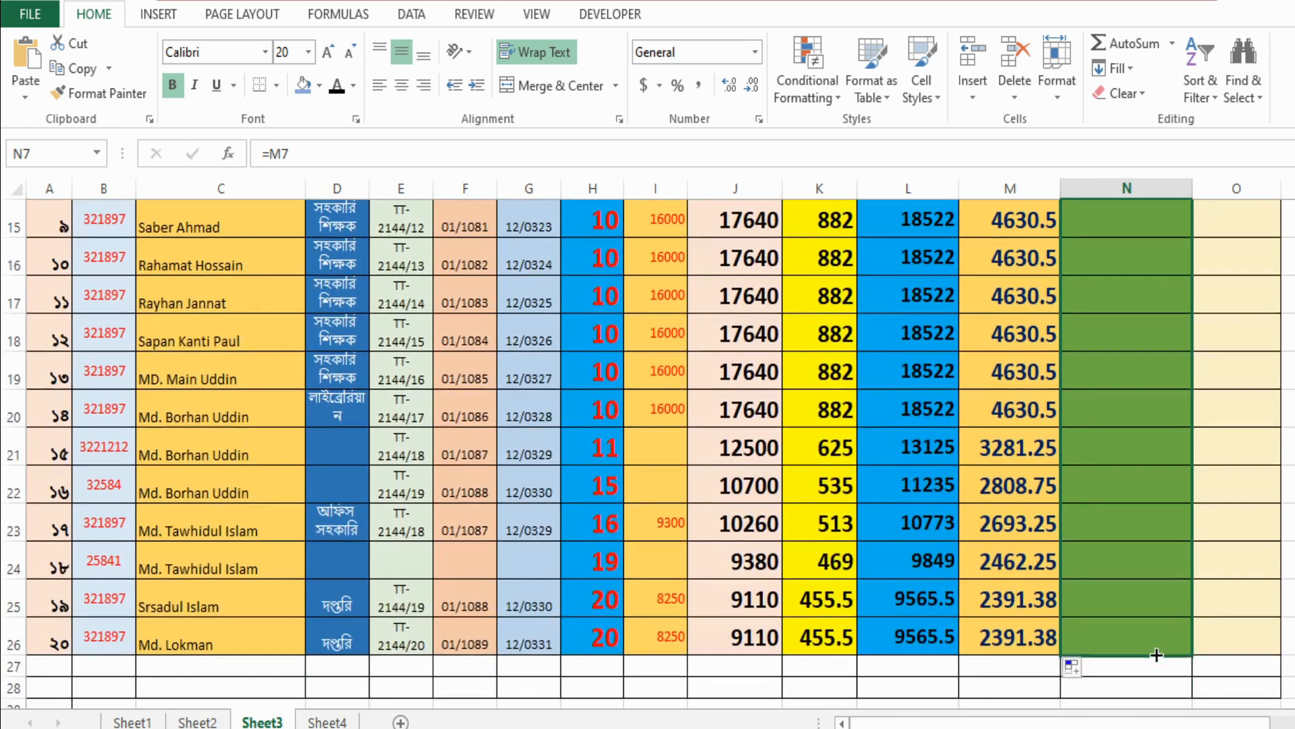
key(ctrl+d)
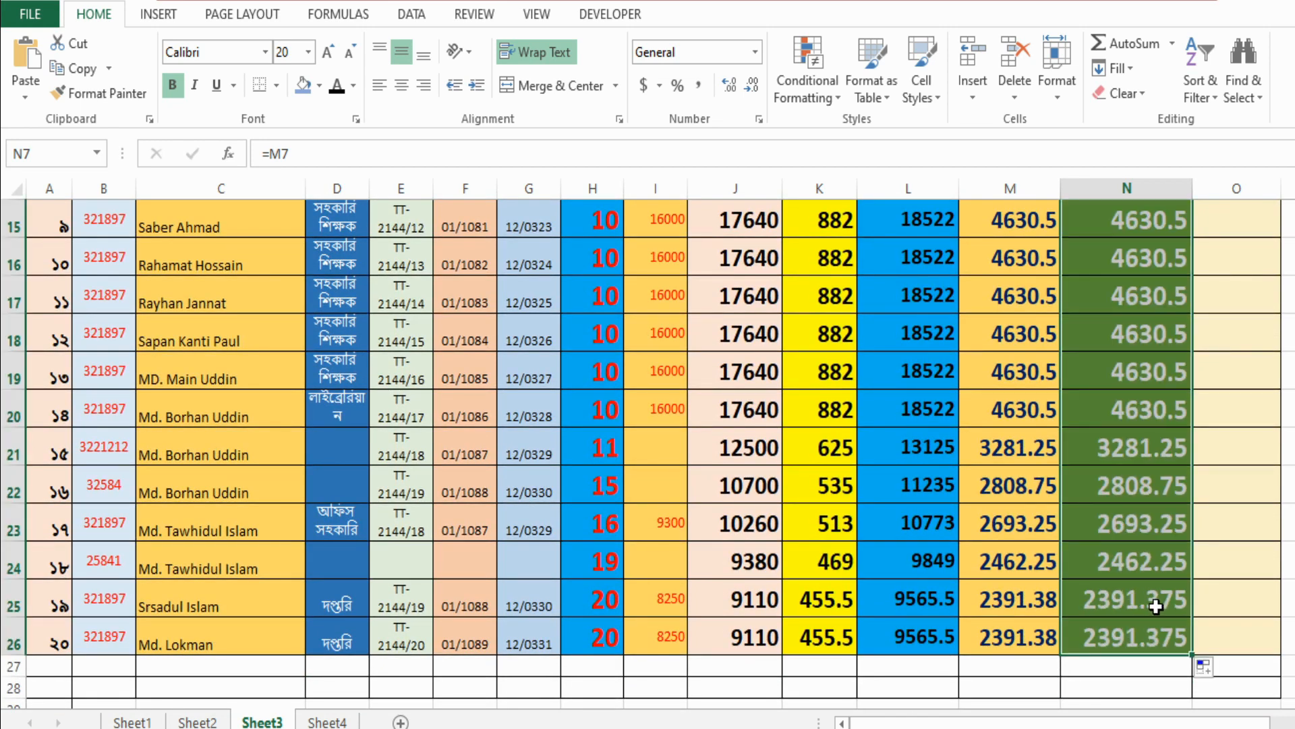
scroll(1150, 597, up, 4)
click(1237, 363)
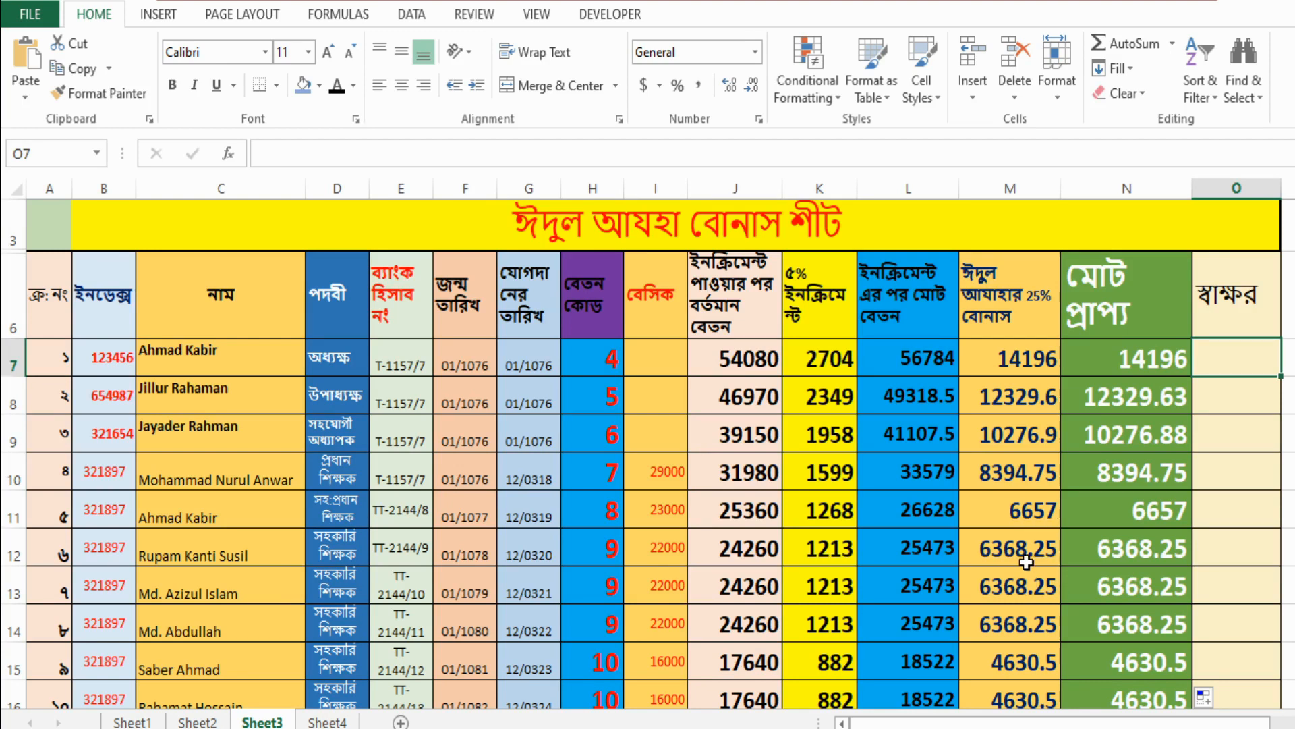
Examine the salary and bonus figures of the pay code 10 staff in H15:M20 and the bonus formulas in M15 and M21
scroll(1027, 562, down, 1)
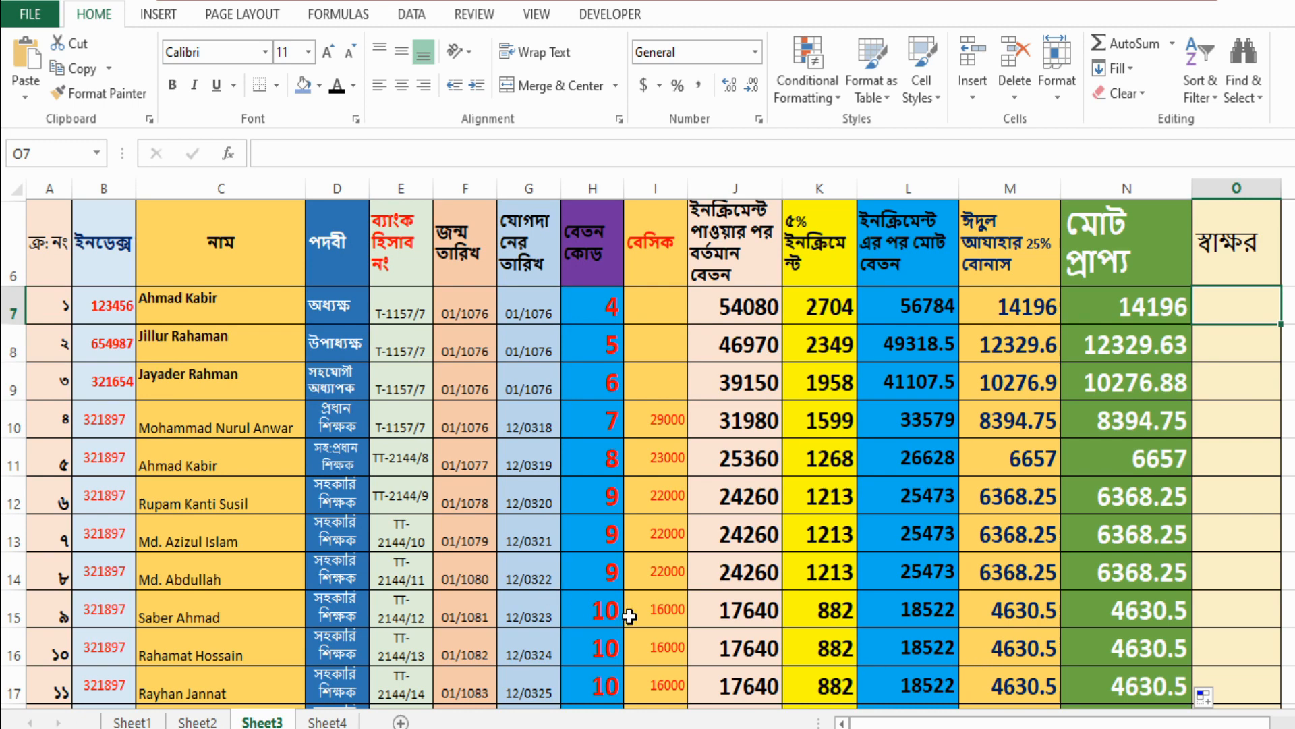
click(1037, 607)
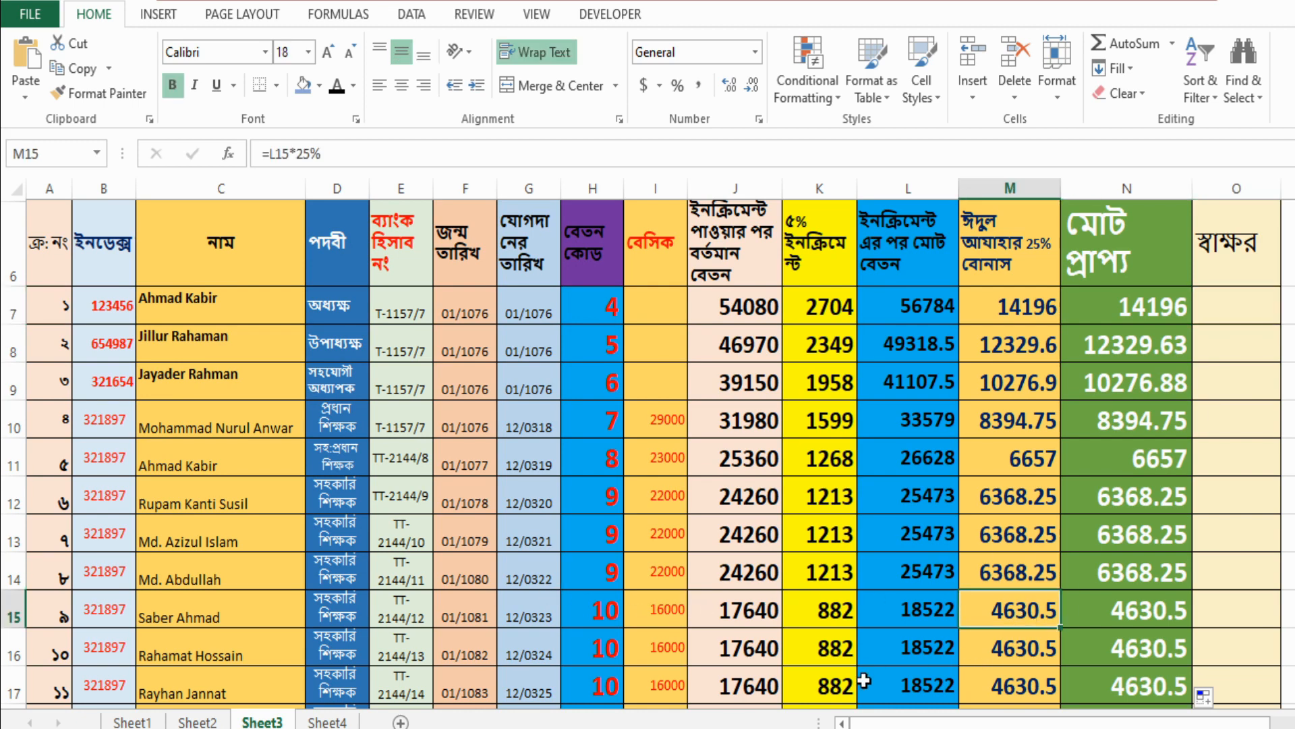
scroll(591, 551, down, 2)
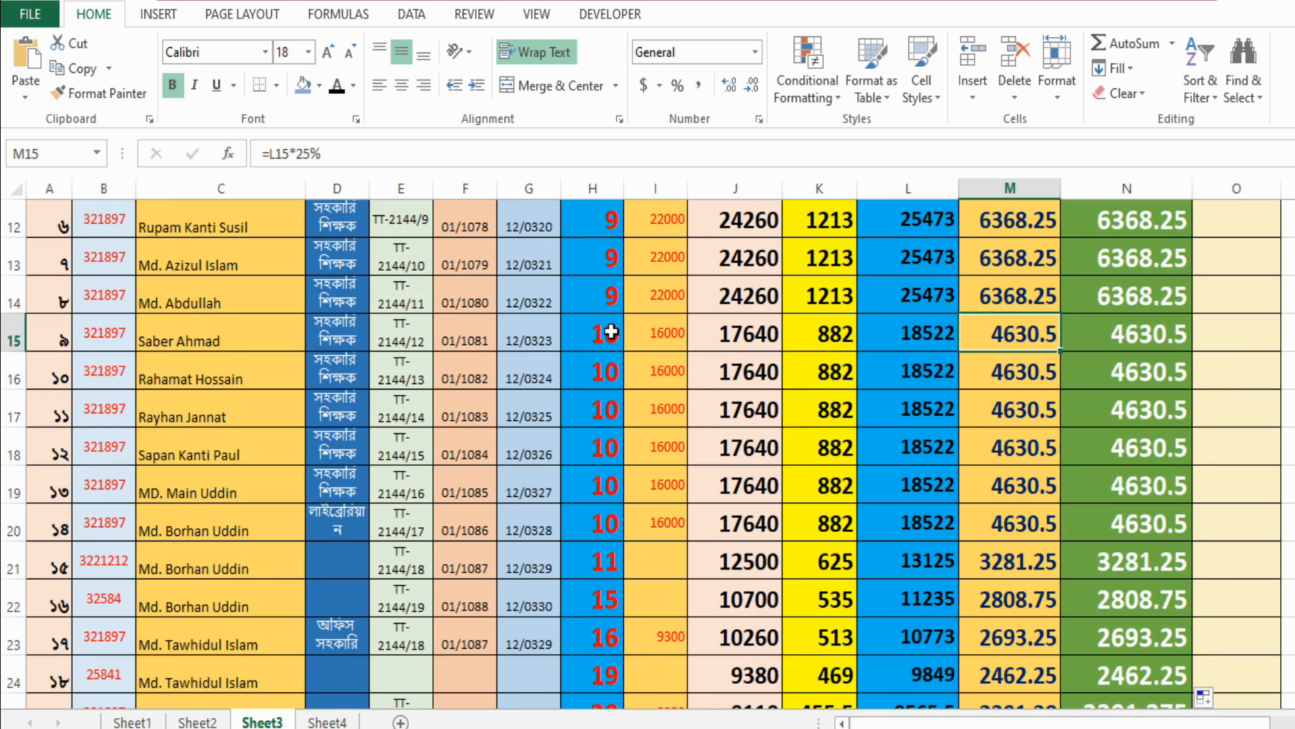
drag(611, 331, 1044, 514)
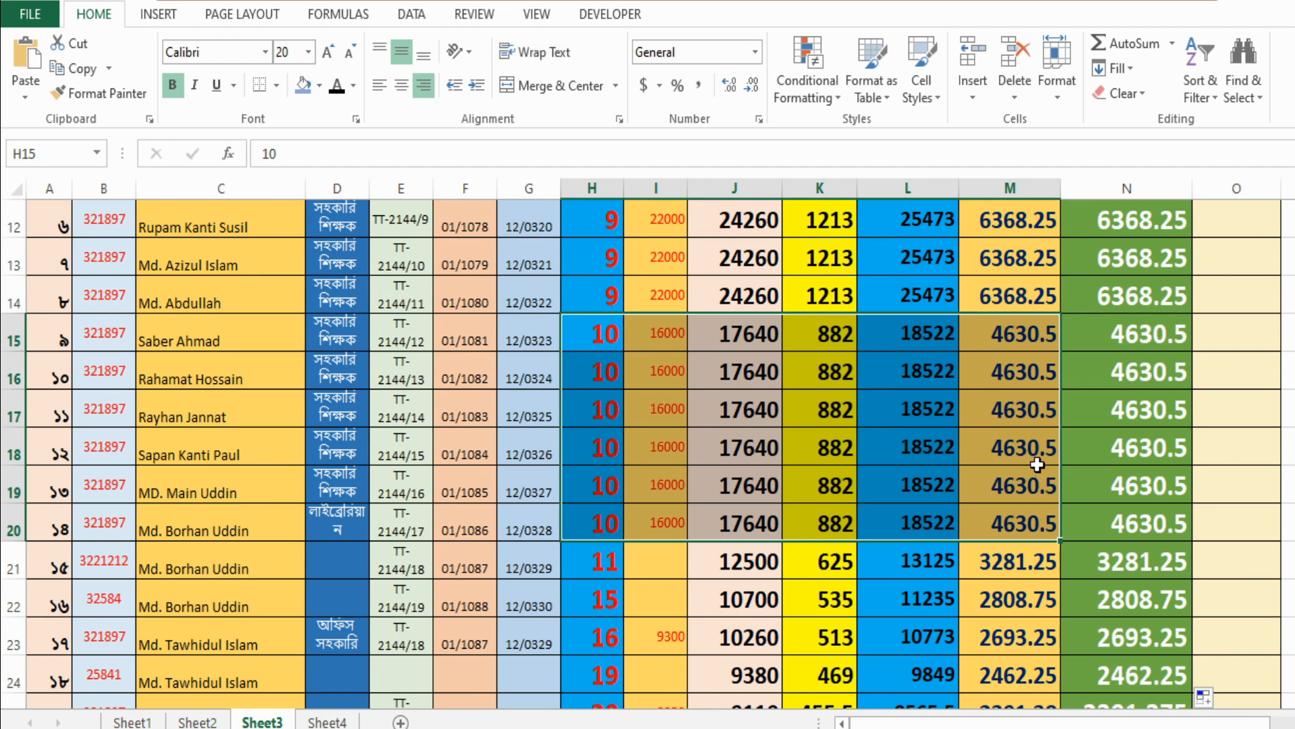
click(1012, 570)
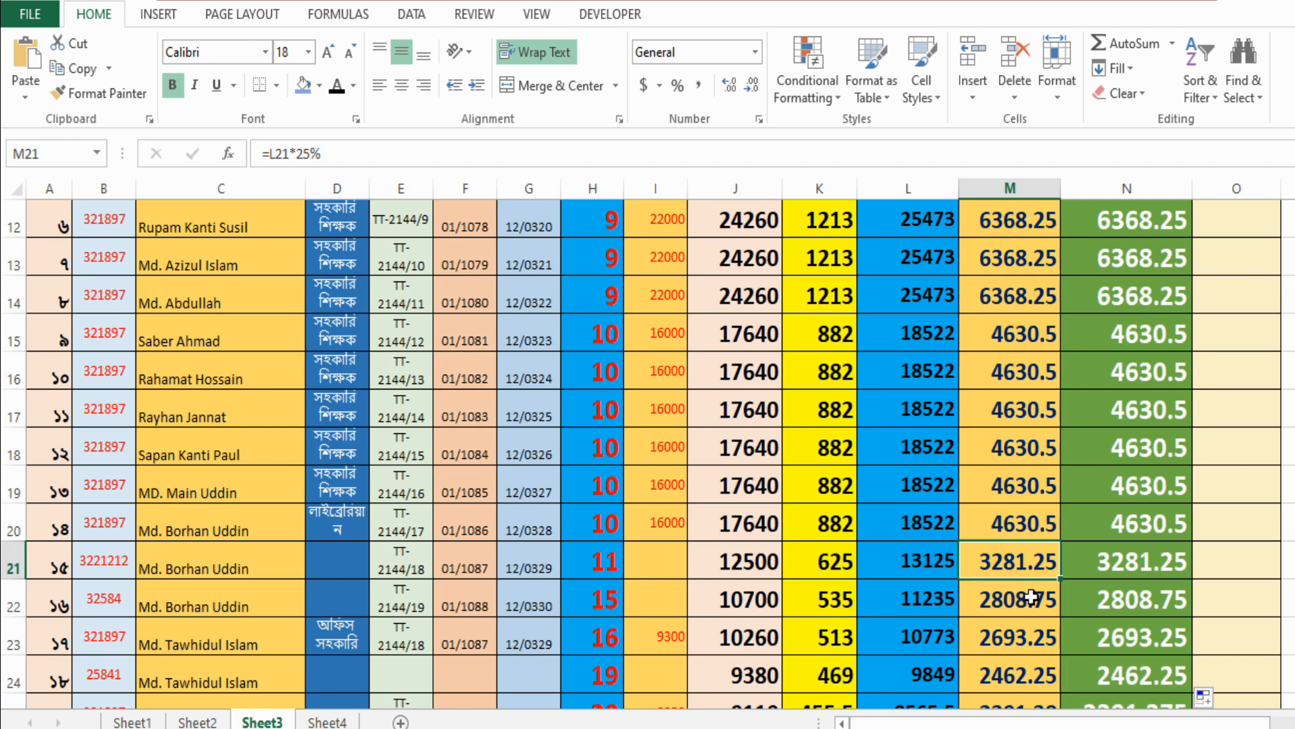
Clear the 25% bonus and total payable cells in M22:N26
scroll(1032, 597, down, 1)
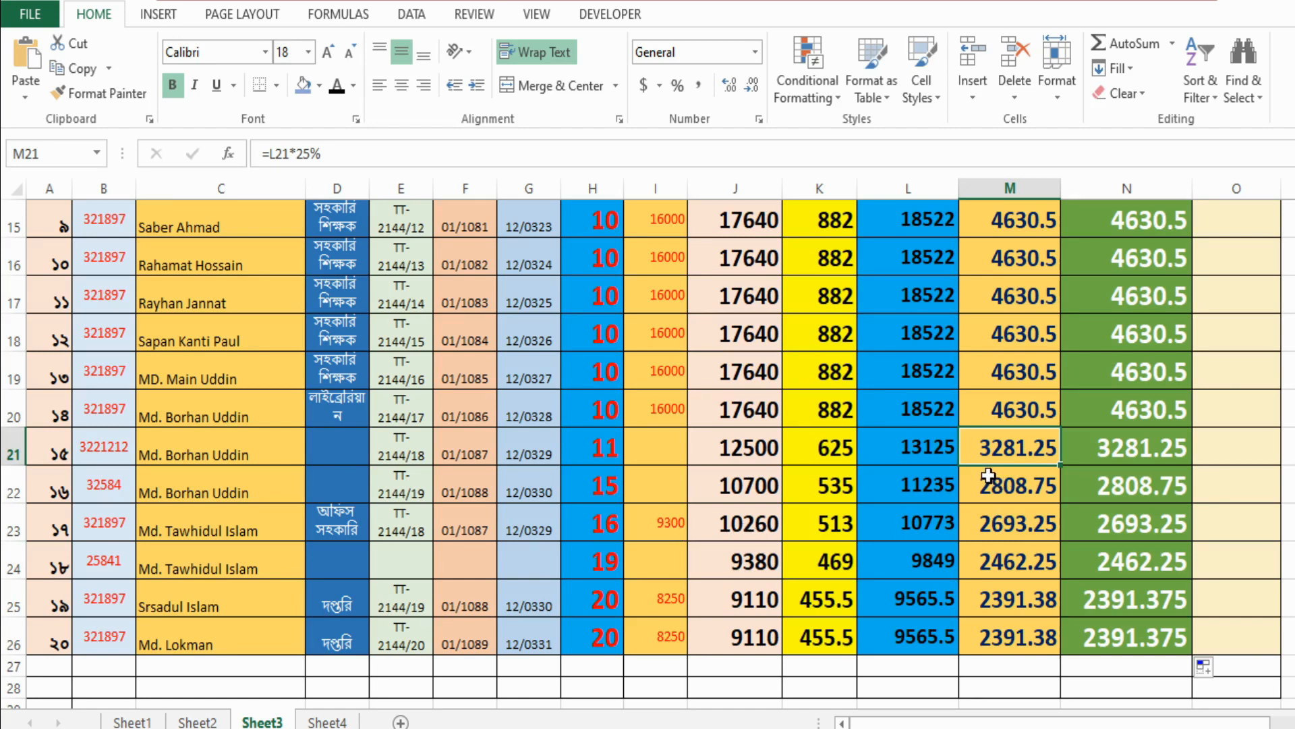
drag(988, 476, 1150, 654)
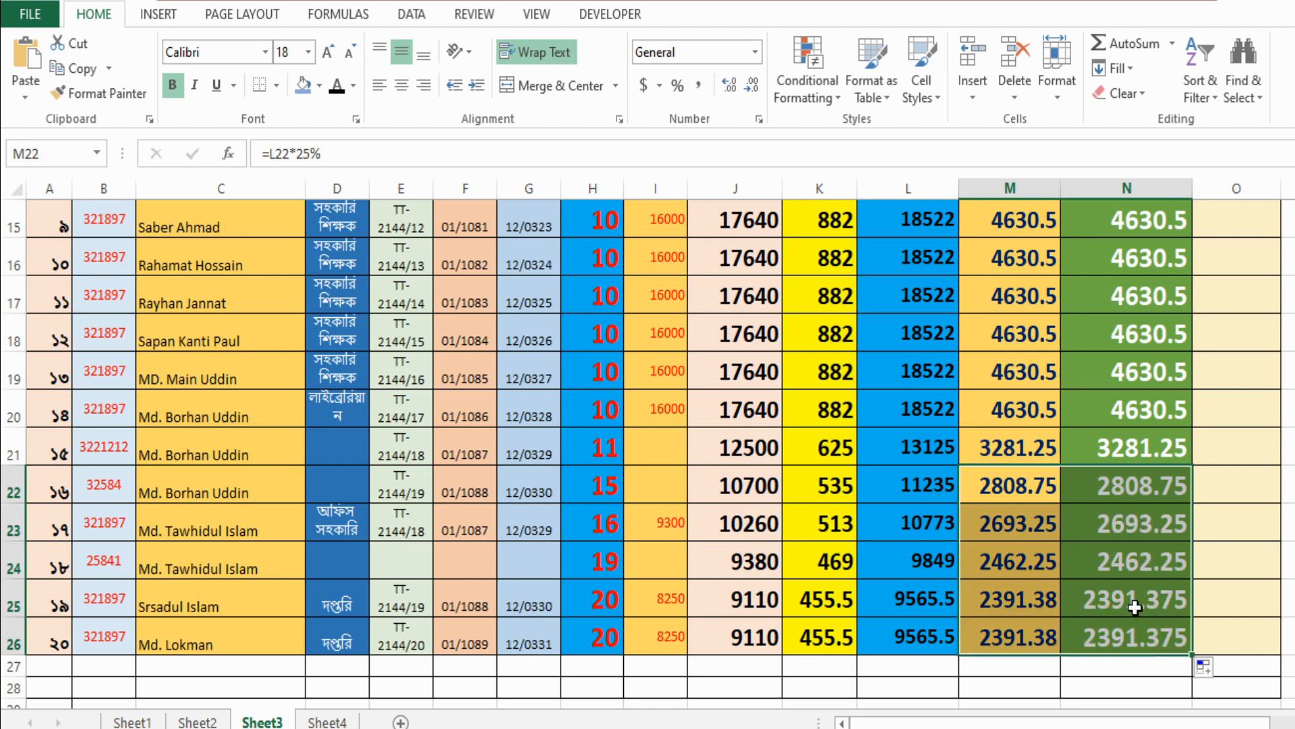
key(Delete)
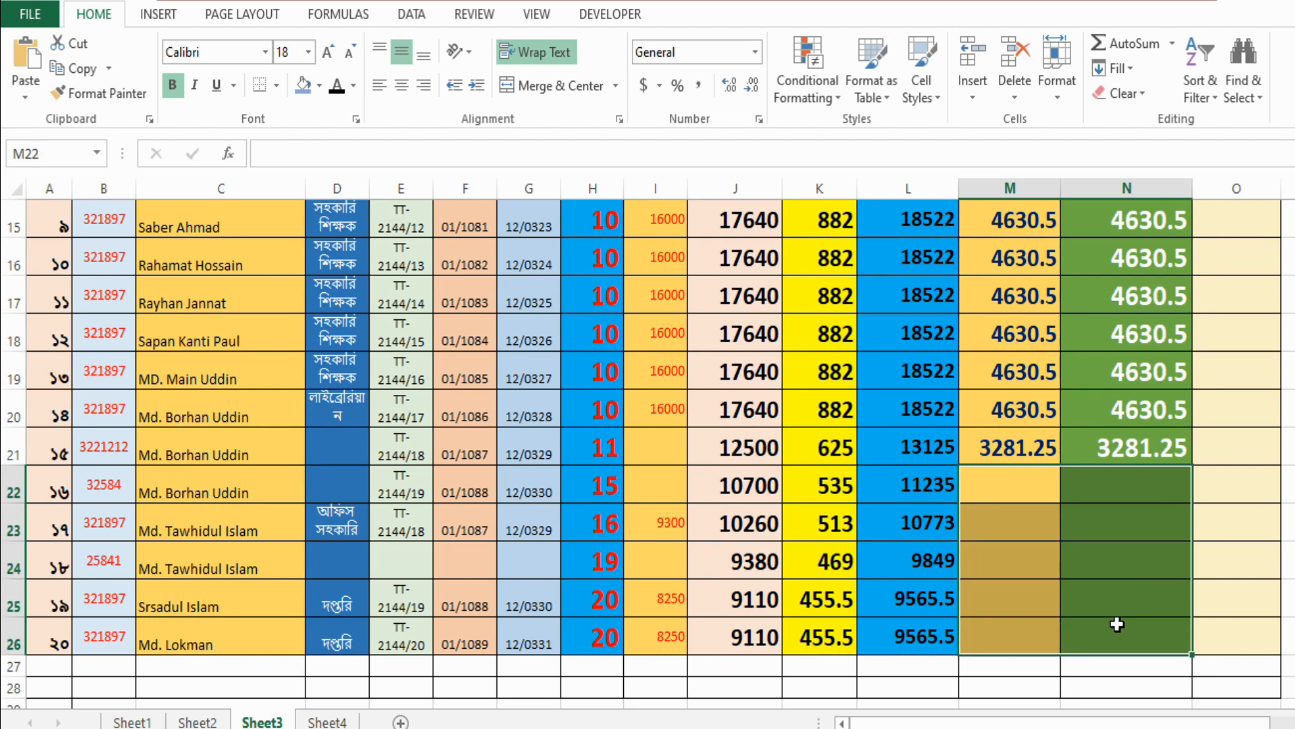
scroll(1116, 618, up, 5)
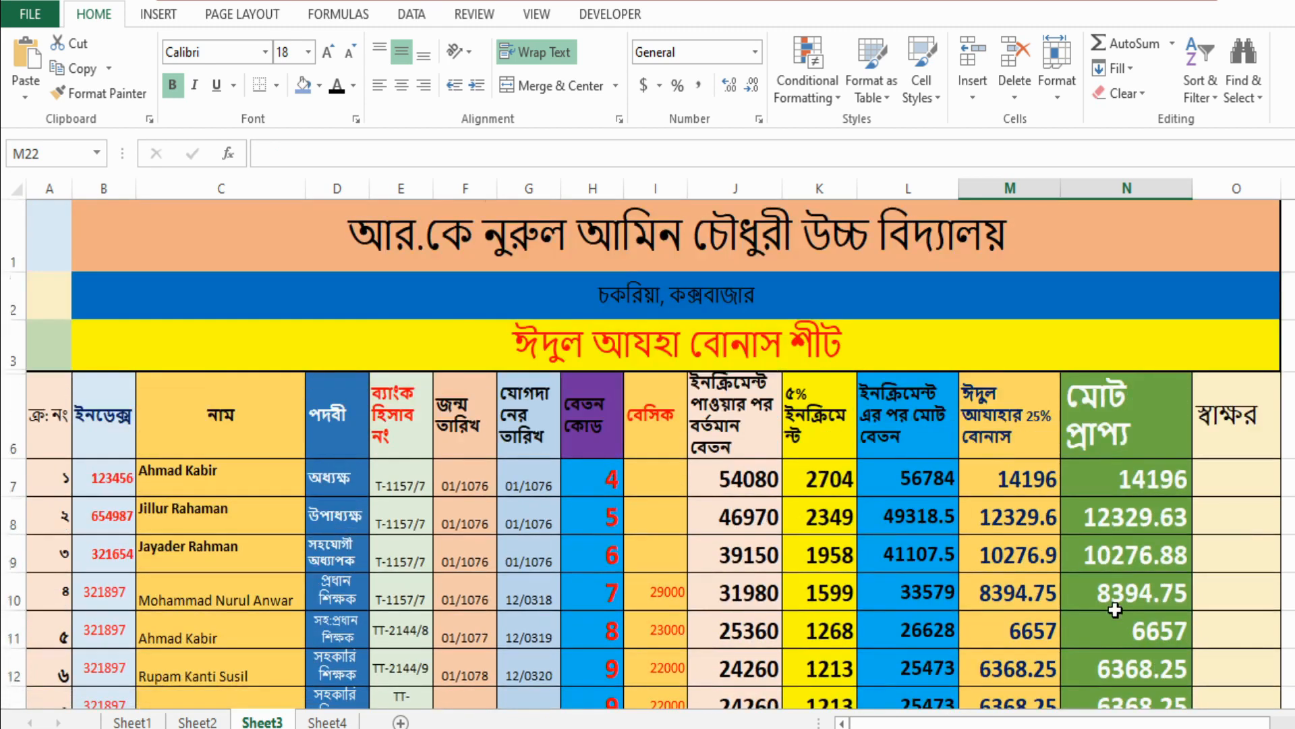
scroll(1116, 610, down, 3)
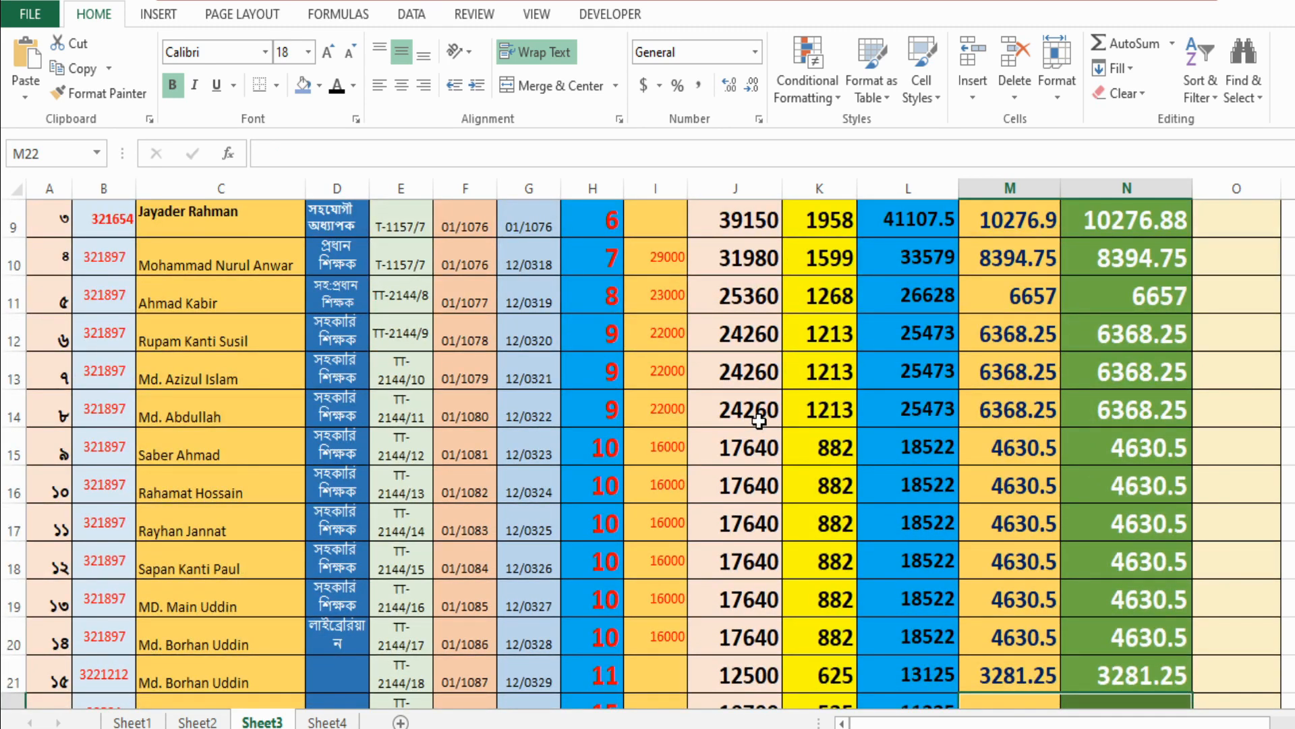
scroll(759, 421, up, 2)
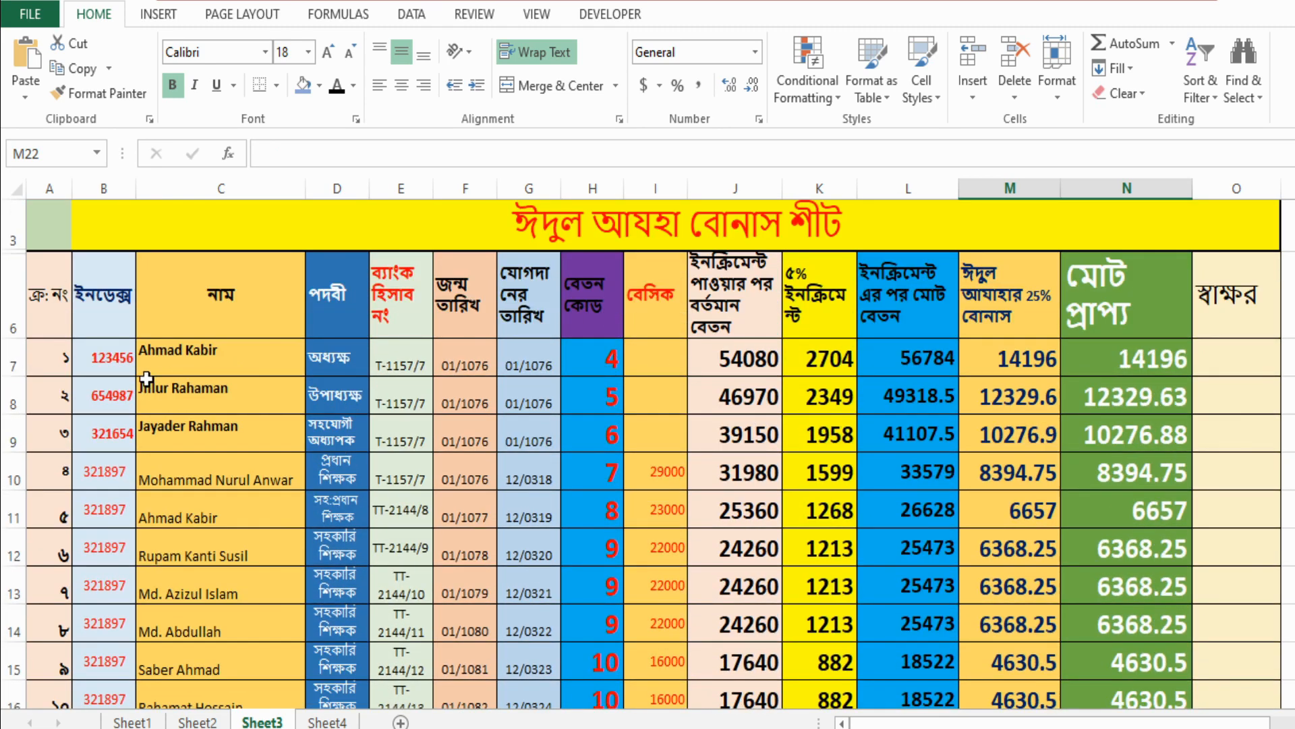
scroll(559, 471, up, 1)
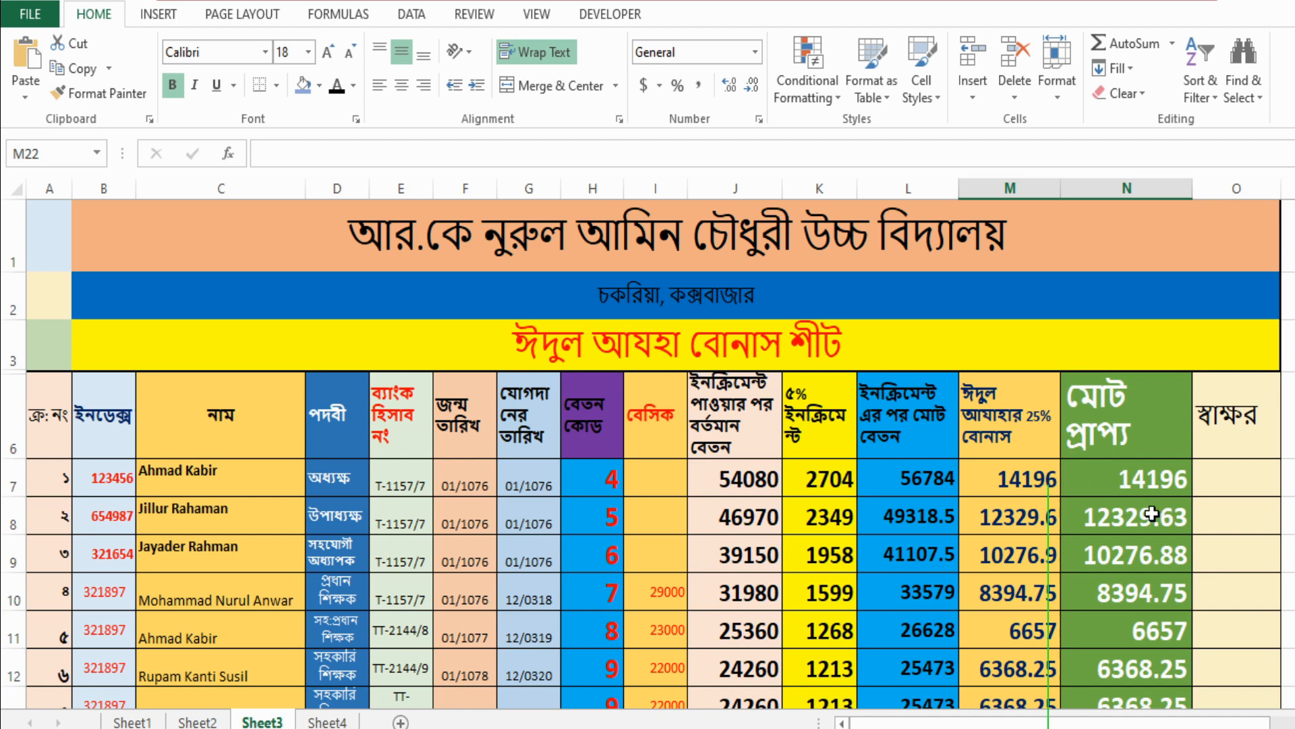
scroll(1151, 515, down, 4)
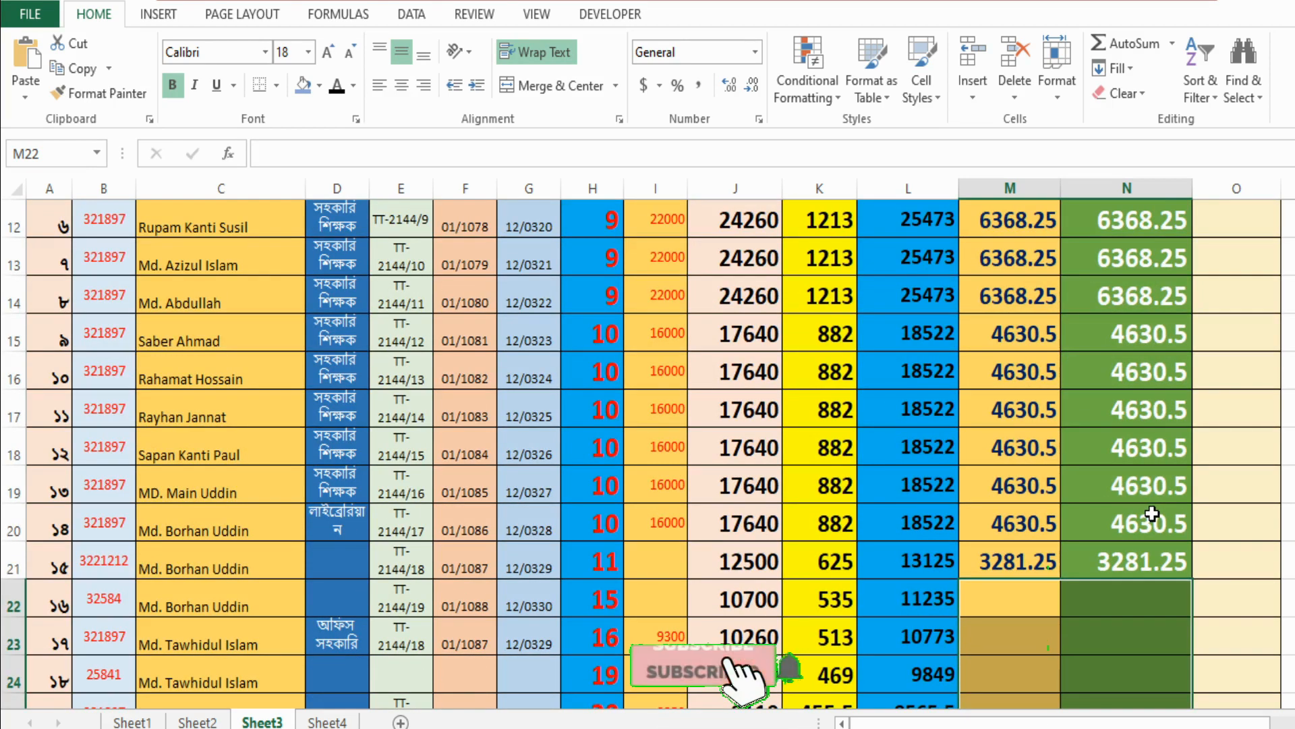
scroll(1151, 519, up, 4)
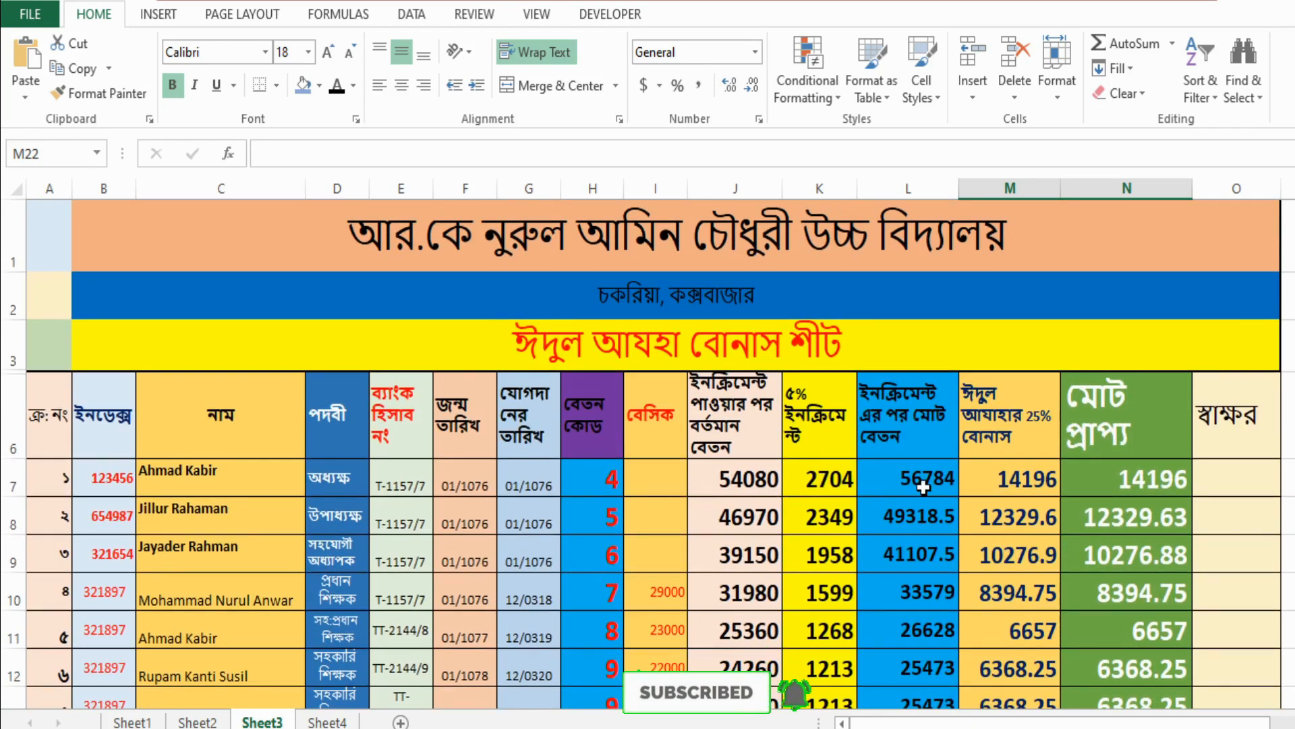